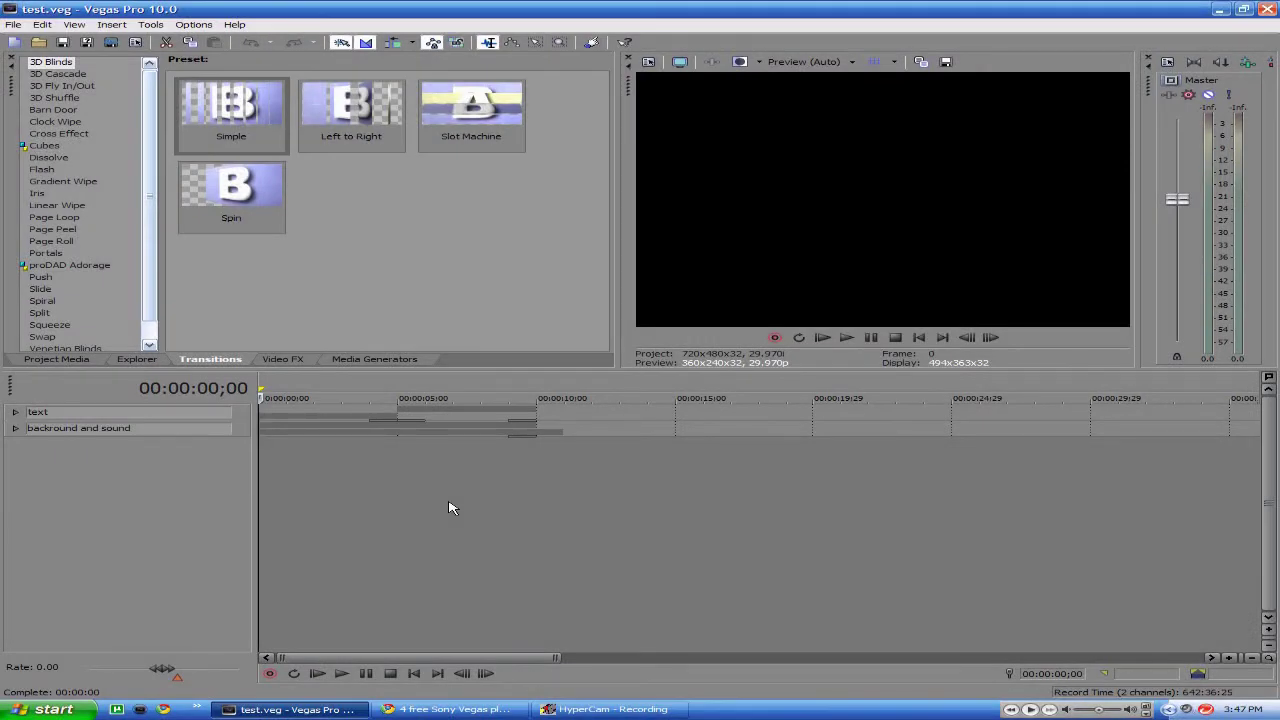
- Expand the text and background track groups, then start a new empty project
{"action": "left_click", "coordinate": [15, 412]}
{"action": "left_click", "coordinate": [14, 518]}
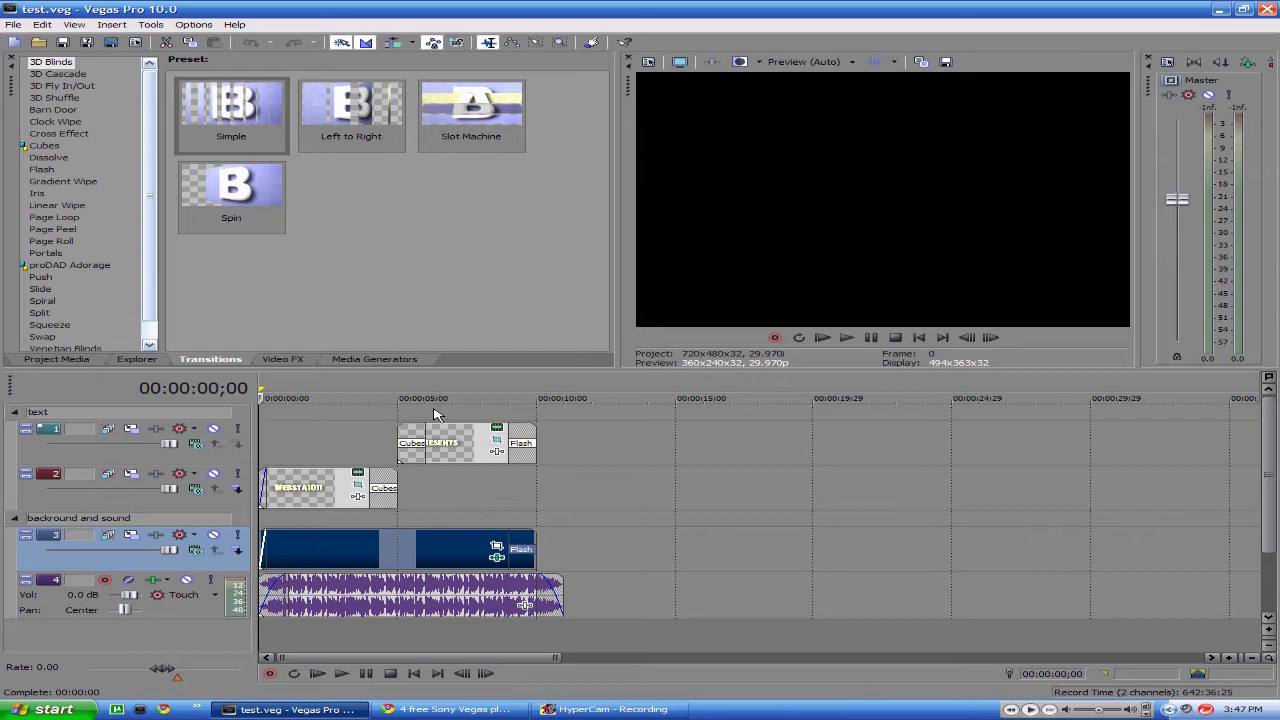
{"action": "left_click", "coordinate": [14, 24]}
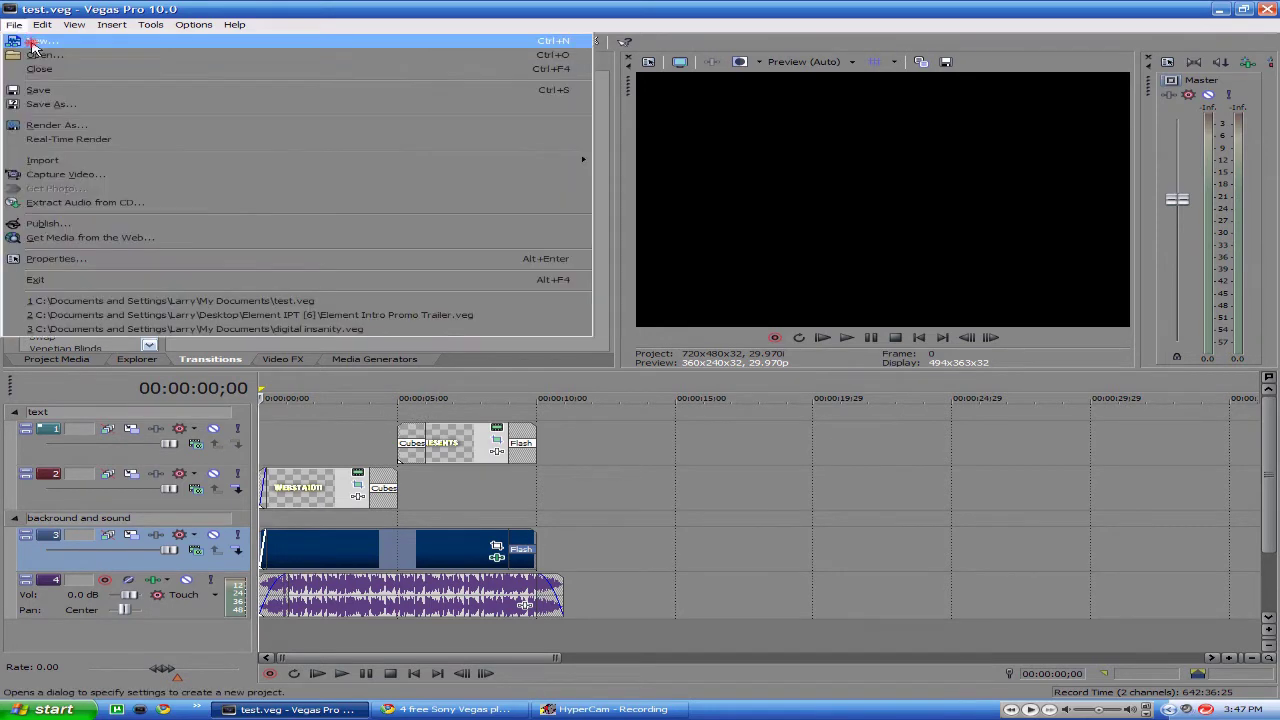
{"action": "left_click", "coordinate": [33, 47]}
{"action": "left_click", "coordinate": [740, 502]}
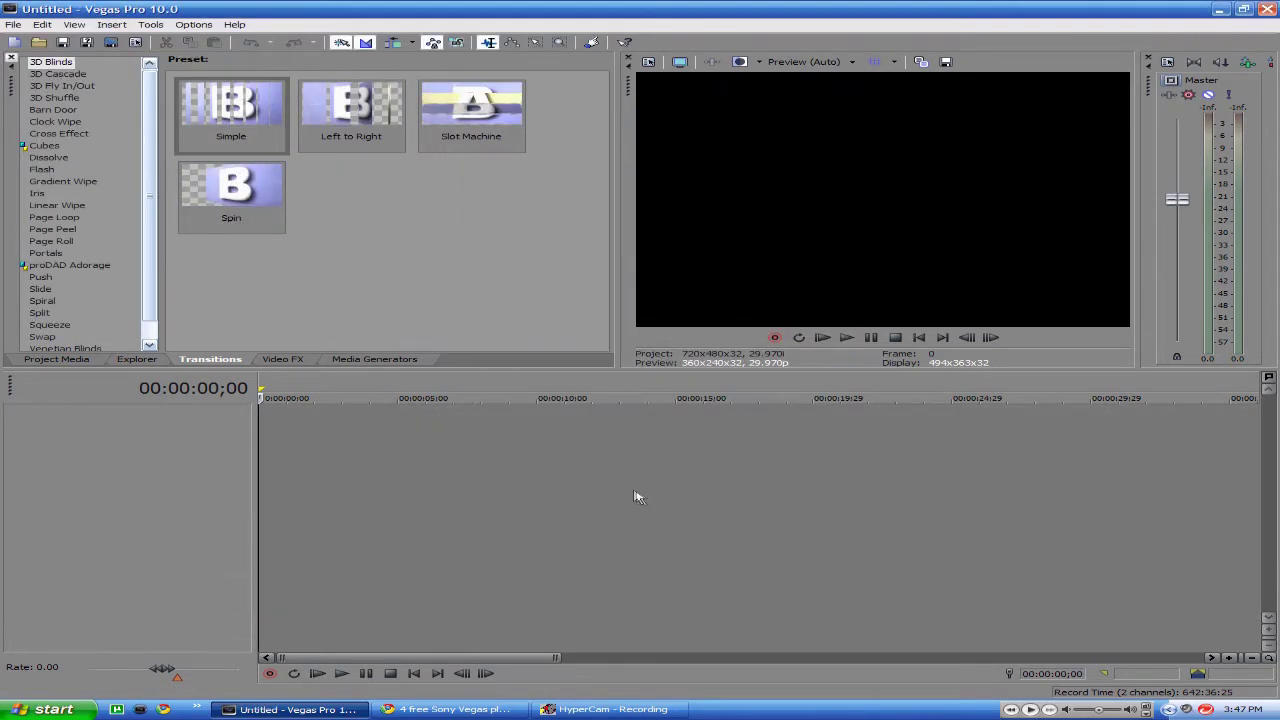
- Add a video track to the new project and bring the Chrome plugins page forward
{"action": "right_click", "coordinate": [326, 437]}
{"action": "left_click", "coordinate": [380, 468]}
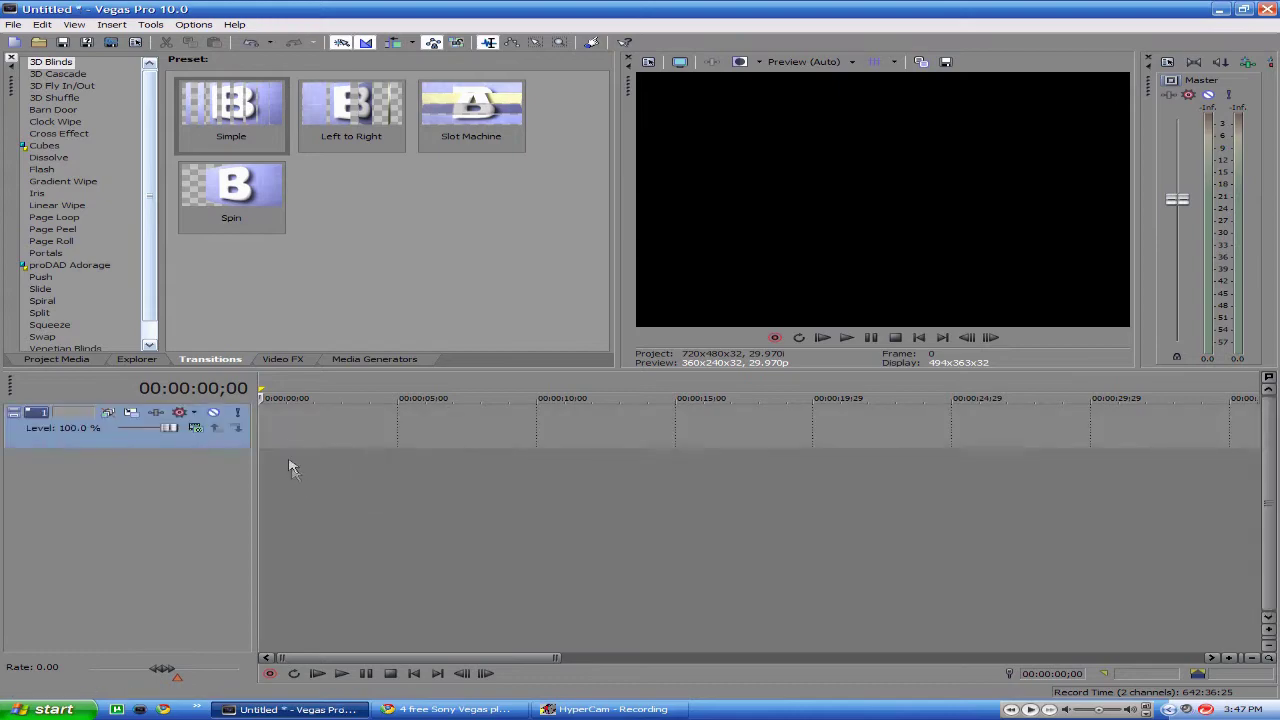
{"action": "left_click", "coordinate": [447, 710]}
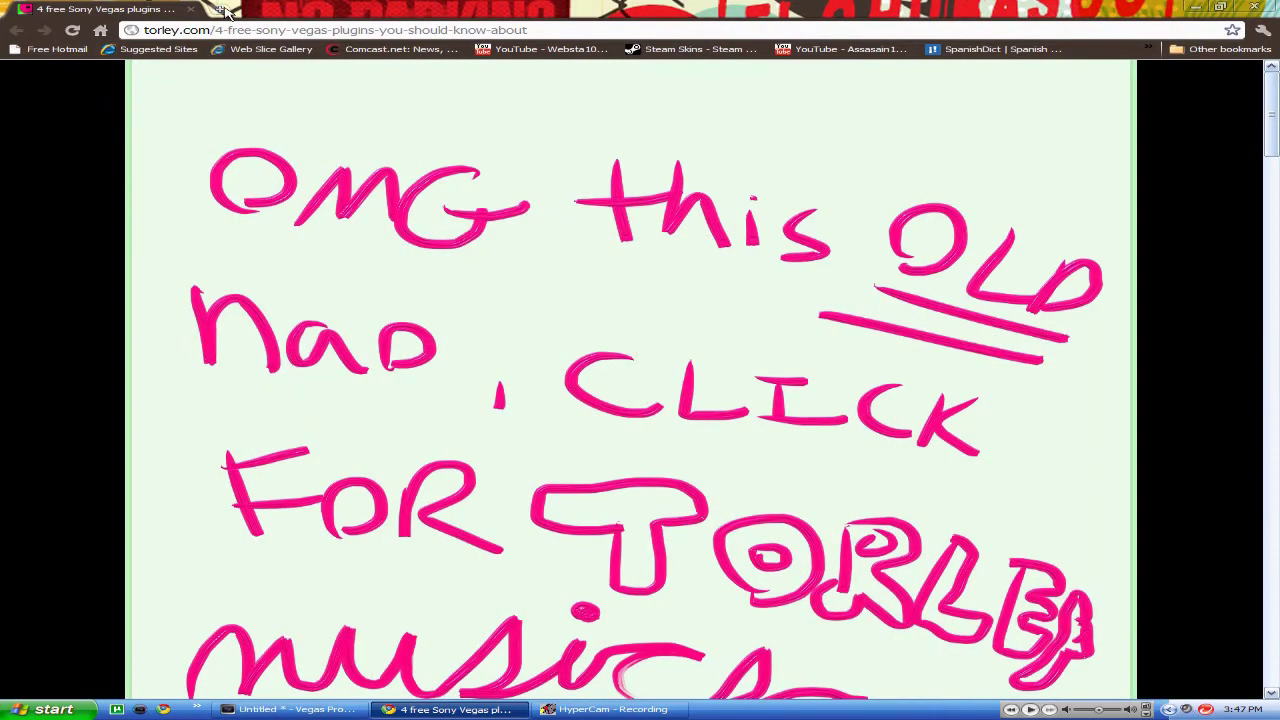
- In a new tab on Google, search for 'cool intro backrounds'
{"action": "left_click", "coordinate": [222, 10]}
{"action": "left_click", "coordinate": [457, 157]}
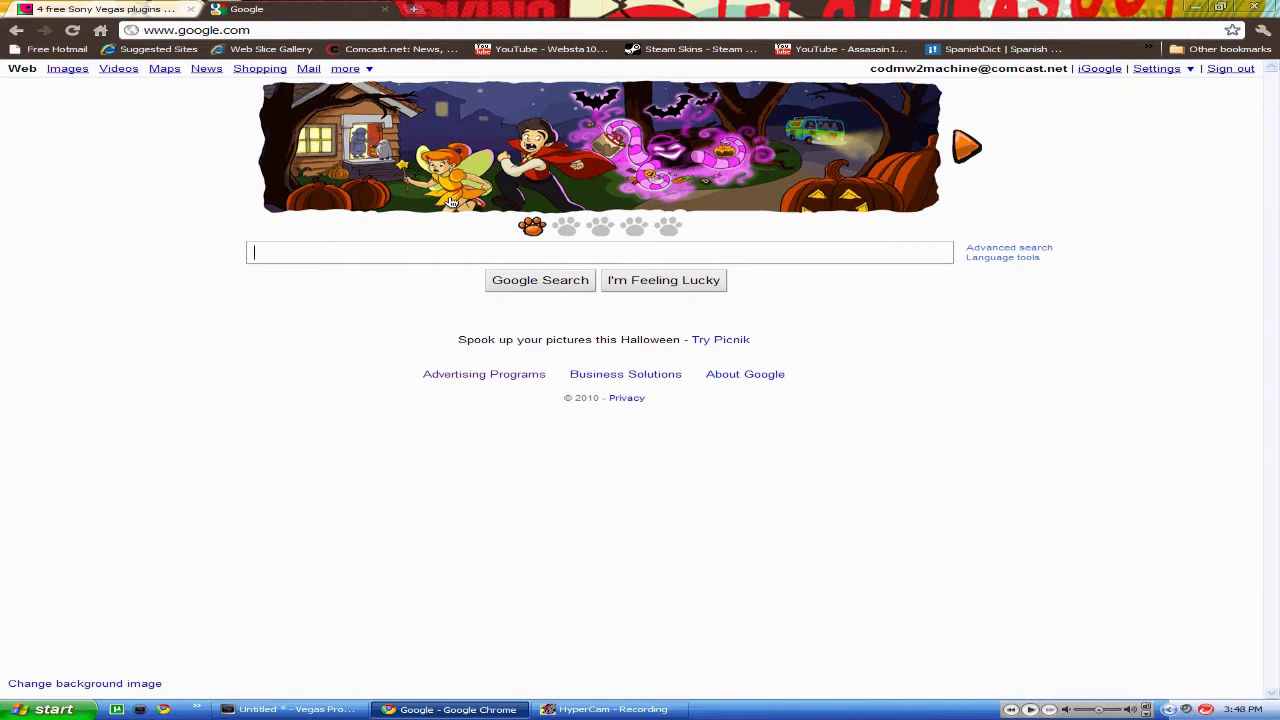
{"action": "type", "text": "cool, i"}
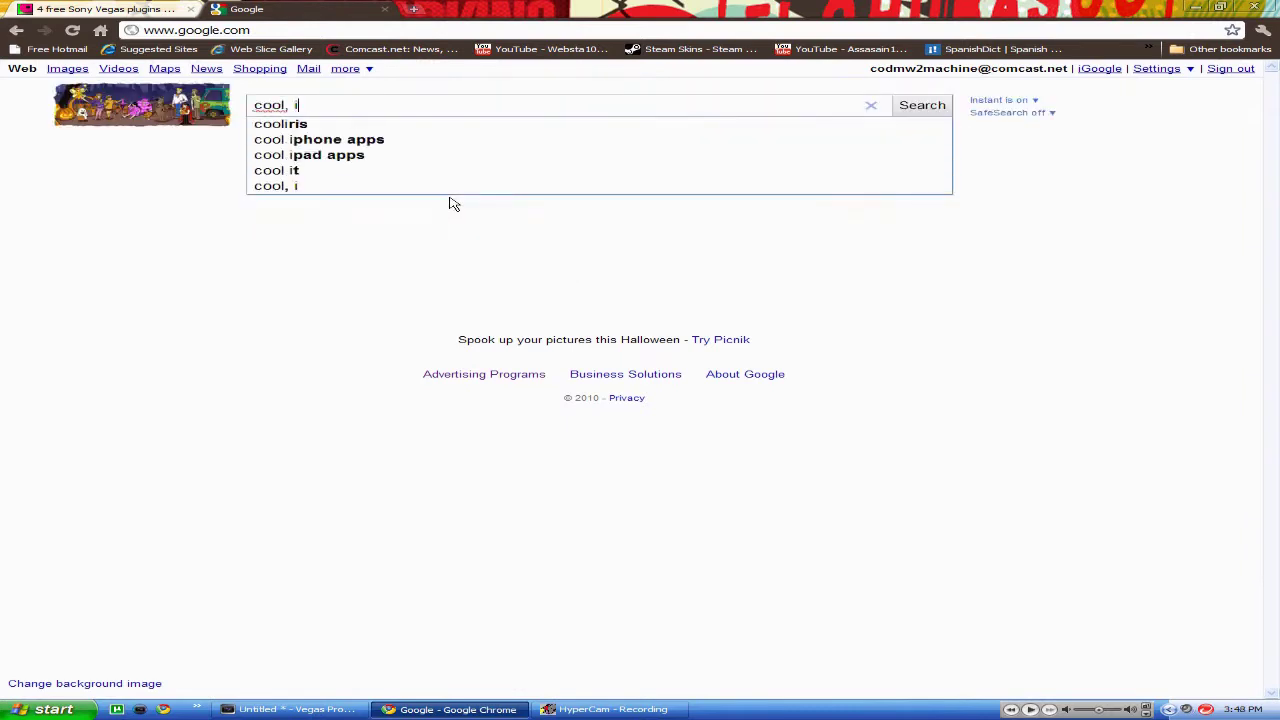
{"action": "key", "text": "BackSpace"}
{"action": "key", "text": "BackSpace"}
{"action": "key", "text": "BackSpace"}
{"action": "type", "text": "intro backroun"}
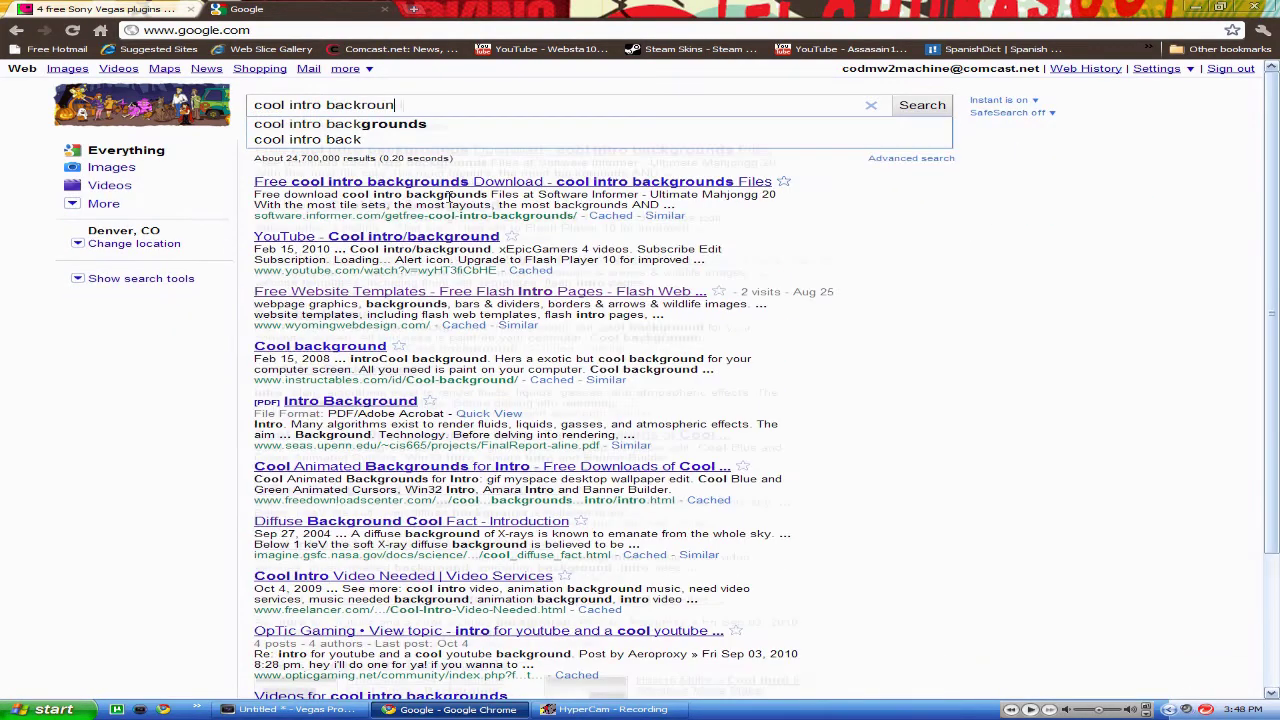
{"action": "type", "text": "ds"}
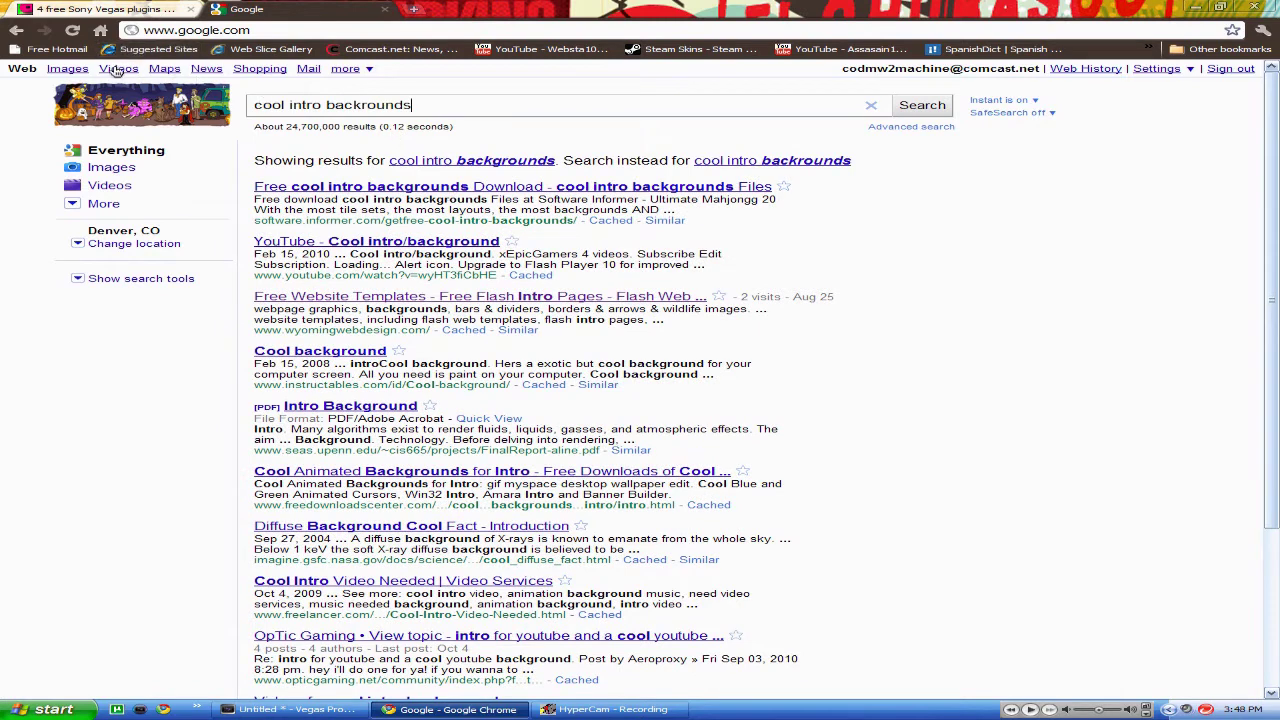
- Switch to image results and browse the intro background pictures
{"action": "left_click", "coordinate": [80, 69]}
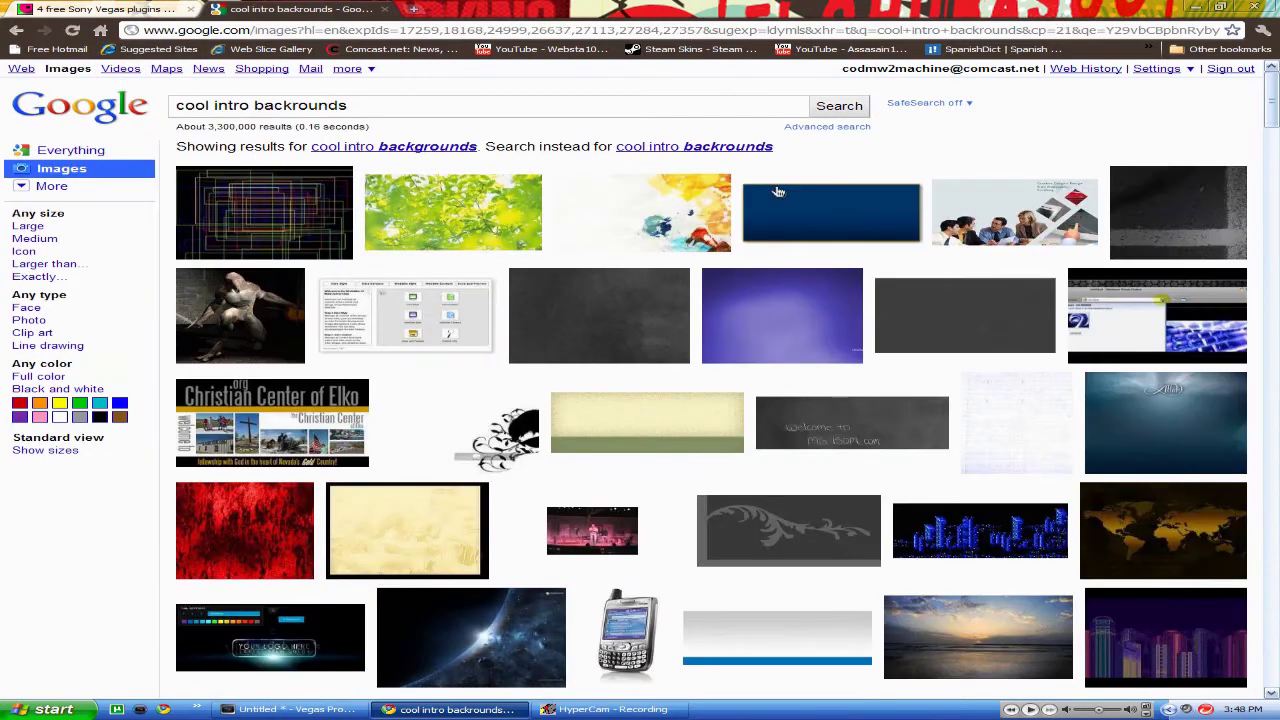
{"action": "mouse_move", "coordinate": [611, 314]}
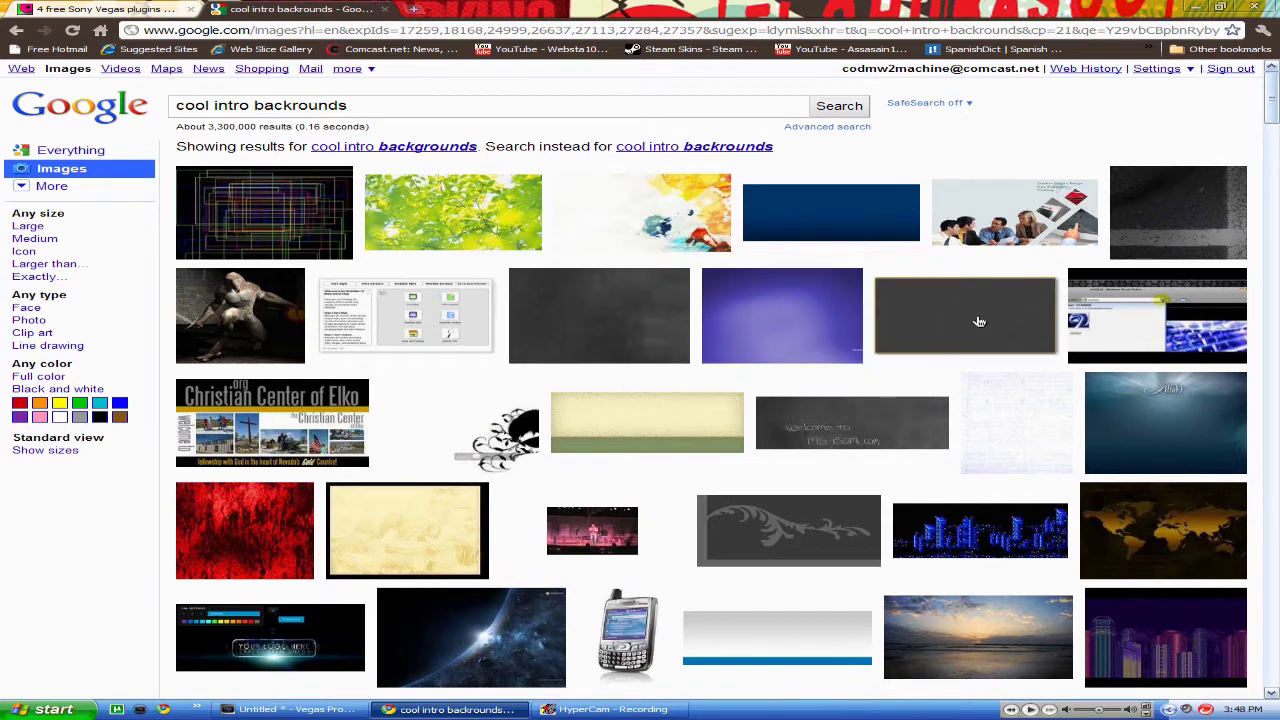
{"action": "mouse_move", "coordinate": [979, 321]}
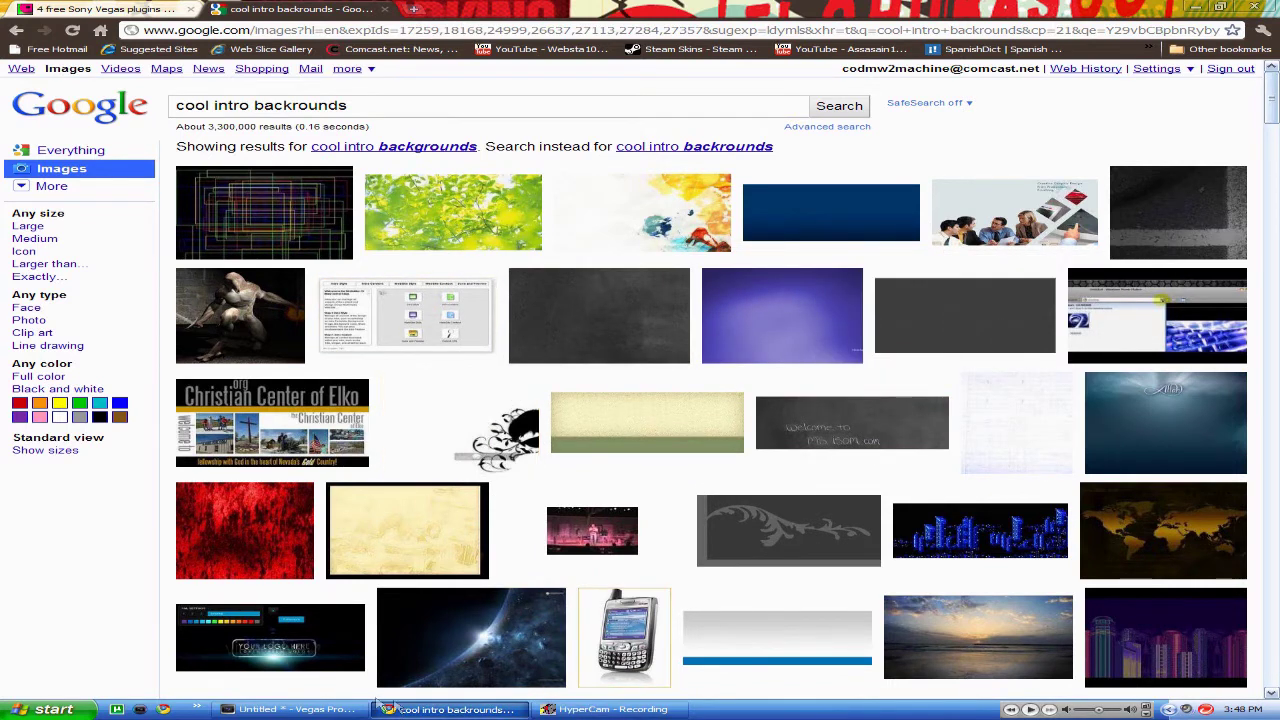
{"action": "left_click", "coordinate": [276, 711]}
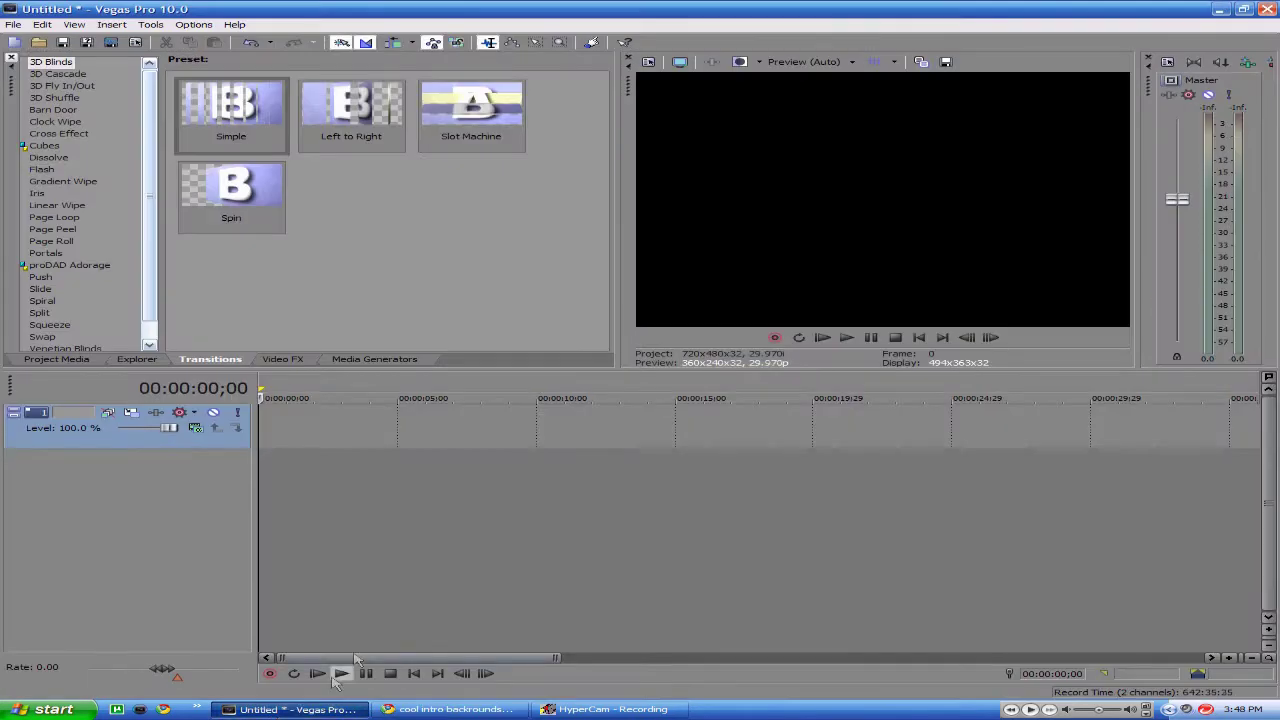
{"action": "left_click", "coordinate": [518, 710]}
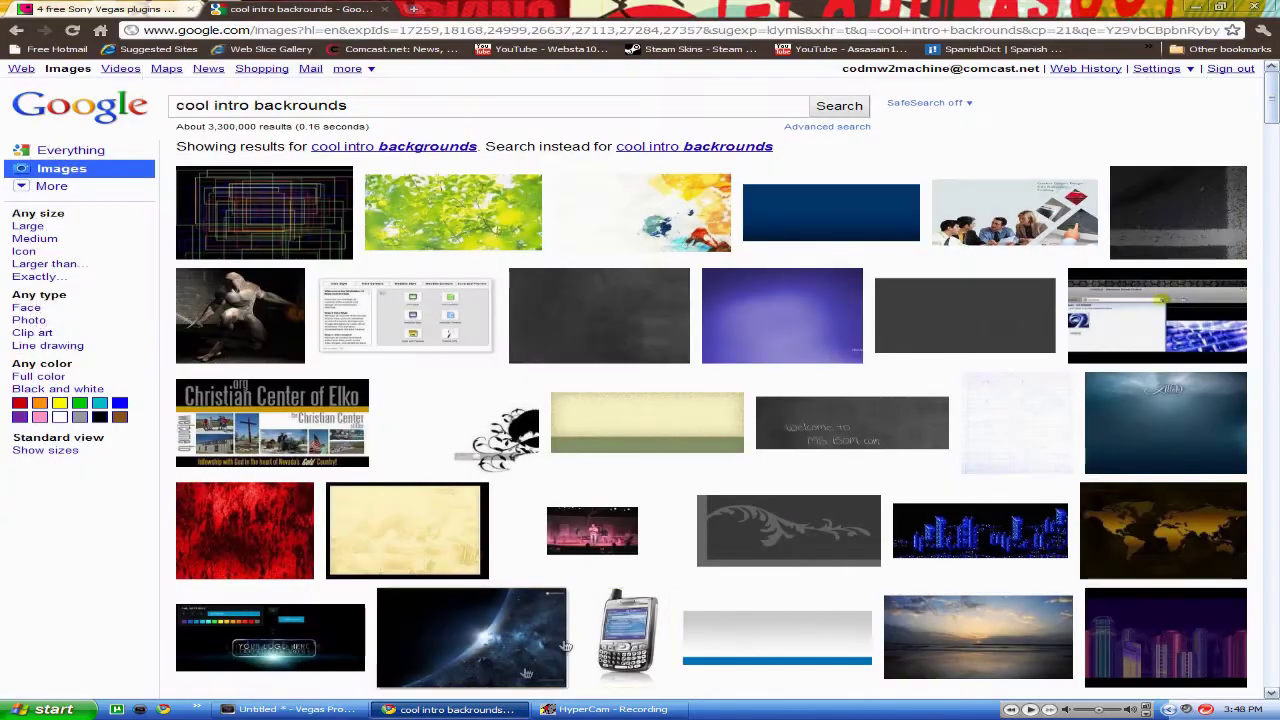
- Take intro-background.jpg from Chrome's Downloads list and return to Vegas
{"action": "left_click", "coordinate": [1263, 30]}
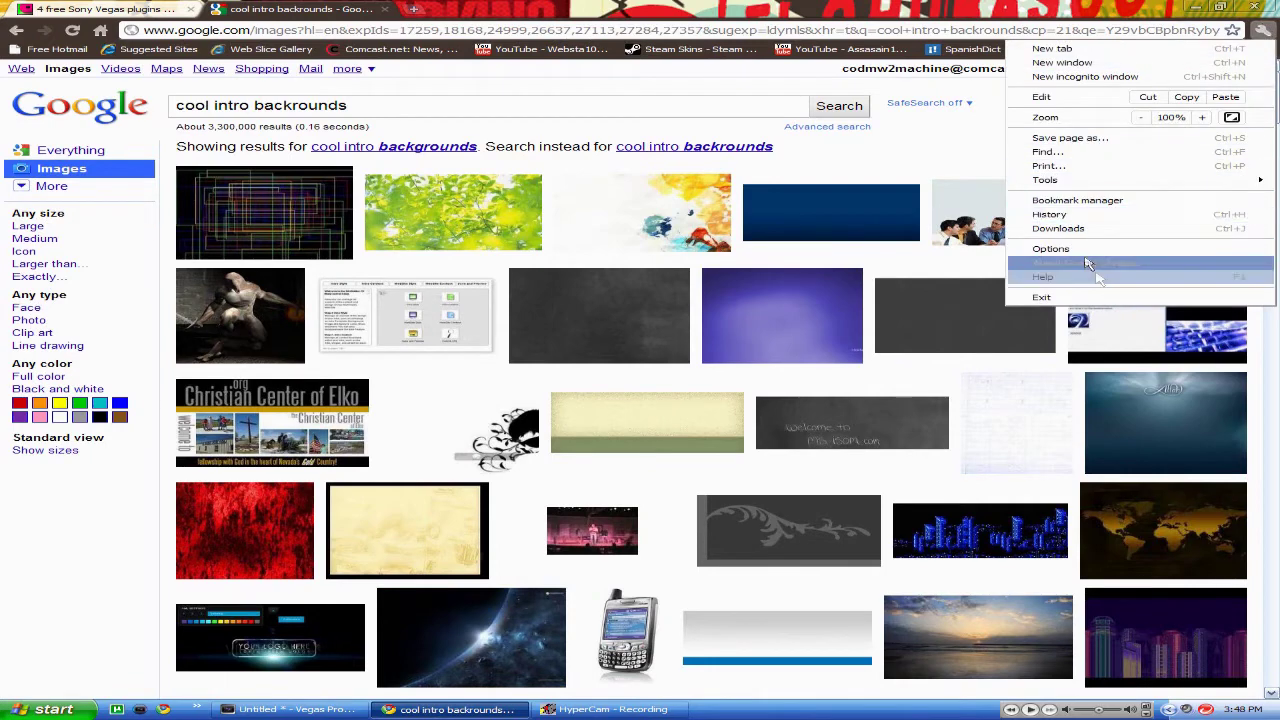
{"action": "left_click", "coordinate": [1075, 228]}
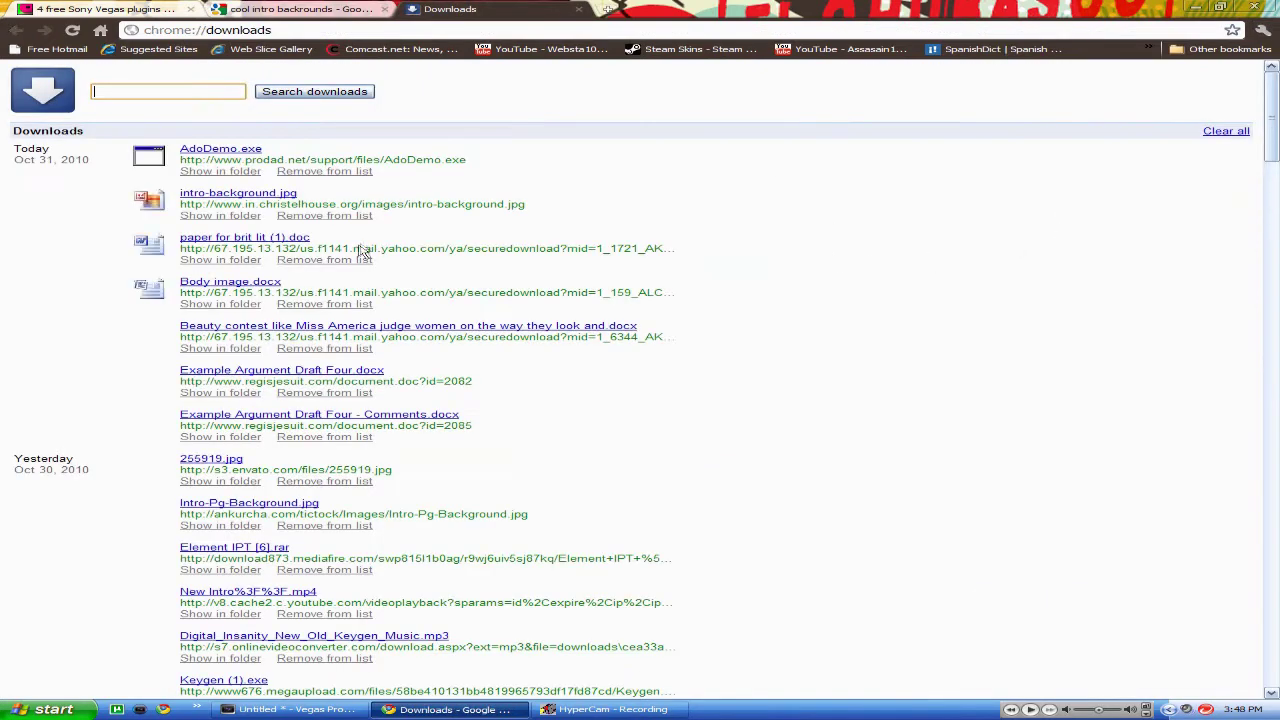
{"action": "left_click", "coordinate": [215, 193]}
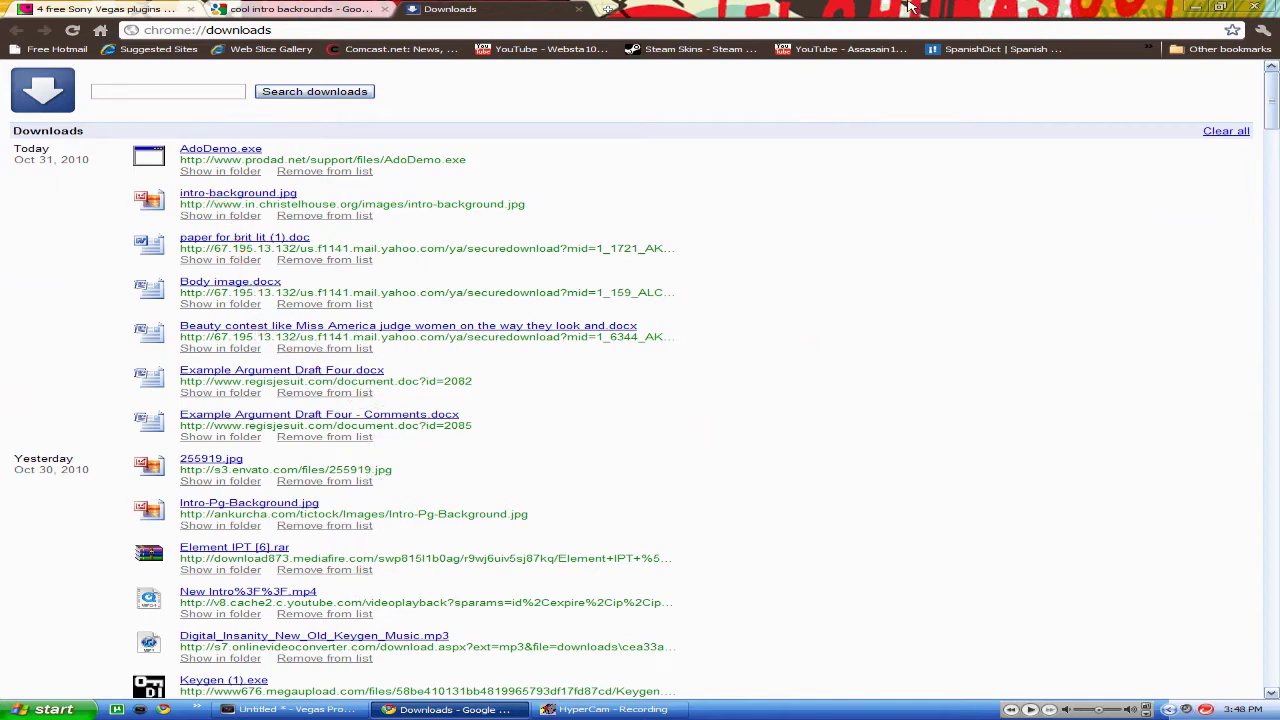
{"action": "left_click", "coordinate": [1192, 7]}
{"action": "key", "text": "alt+Tab"}
- Turn off Maintain aspect ratio in the background clip's properties and confirm it
{"action": "right_click", "coordinate": [296, 426]}
{"action": "left_click", "coordinate": [333, 423]}
{"action": "left_click", "coordinate": [521, 232]}
{"action": "left_click", "coordinate": [688, 484]}
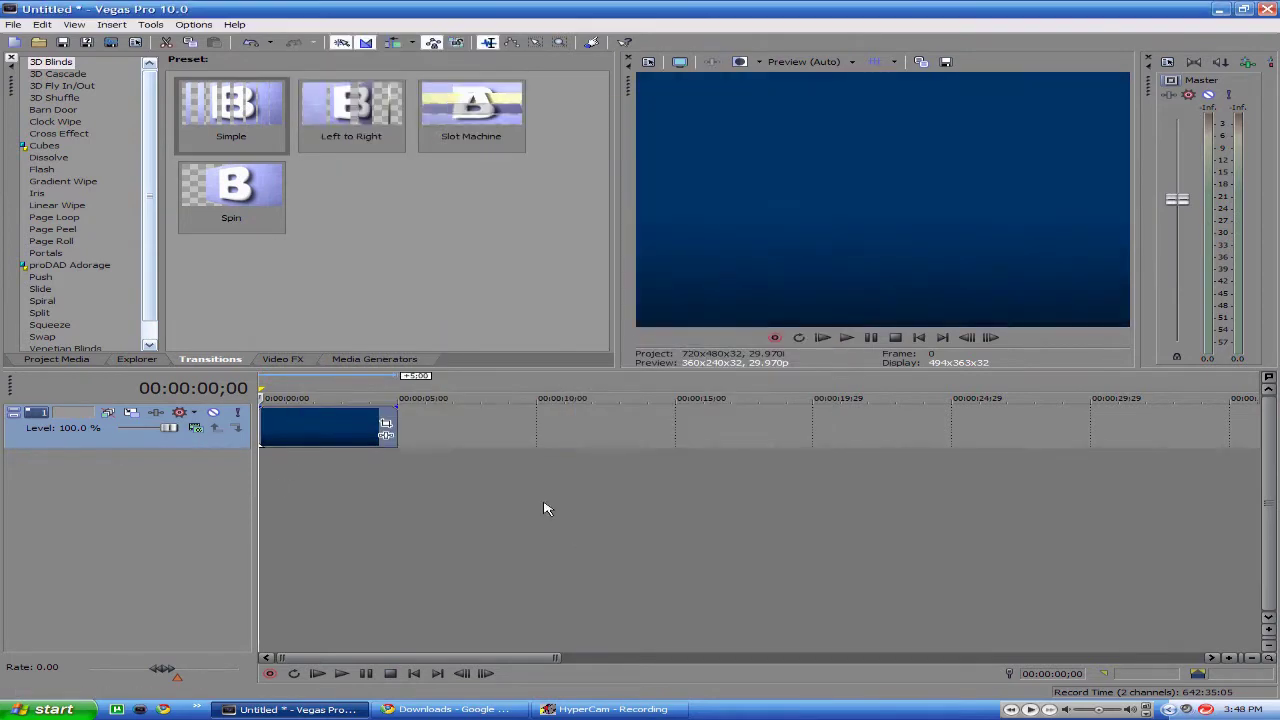
{"action": "right_click", "coordinate": [306, 436]}
{"action": "left_click", "coordinate": [340, 432]}
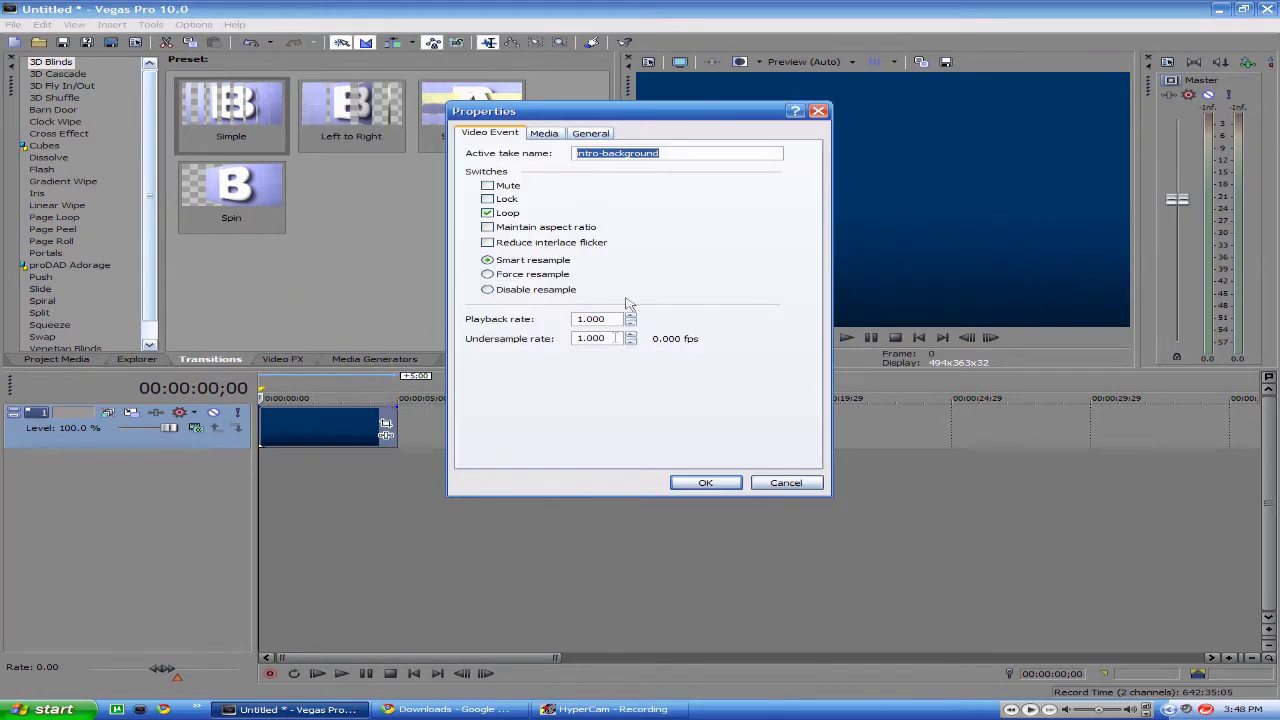
{"action": "left_click", "coordinate": [705, 481]}
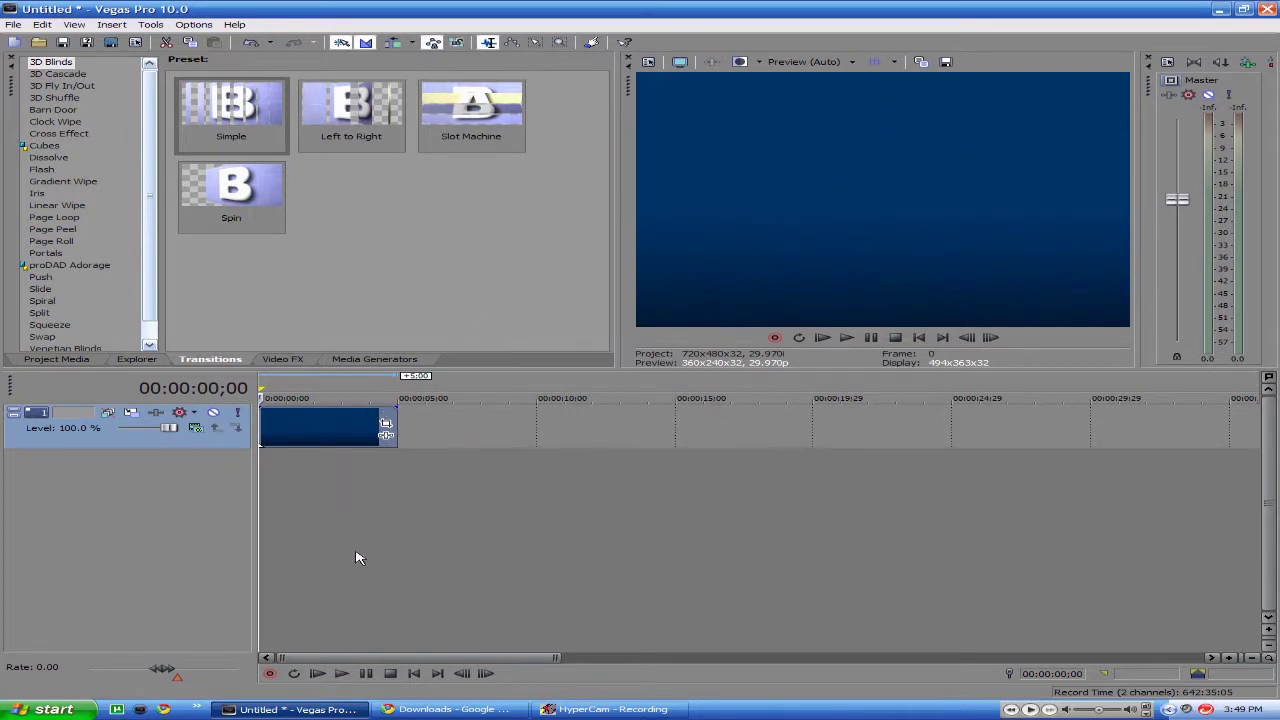
- Add a second video track and insert a text event reading 'Websta1011' on track 1
{"action": "right_click", "coordinate": [394, 489]}
{"action": "left_click", "coordinate": [452, 533]}
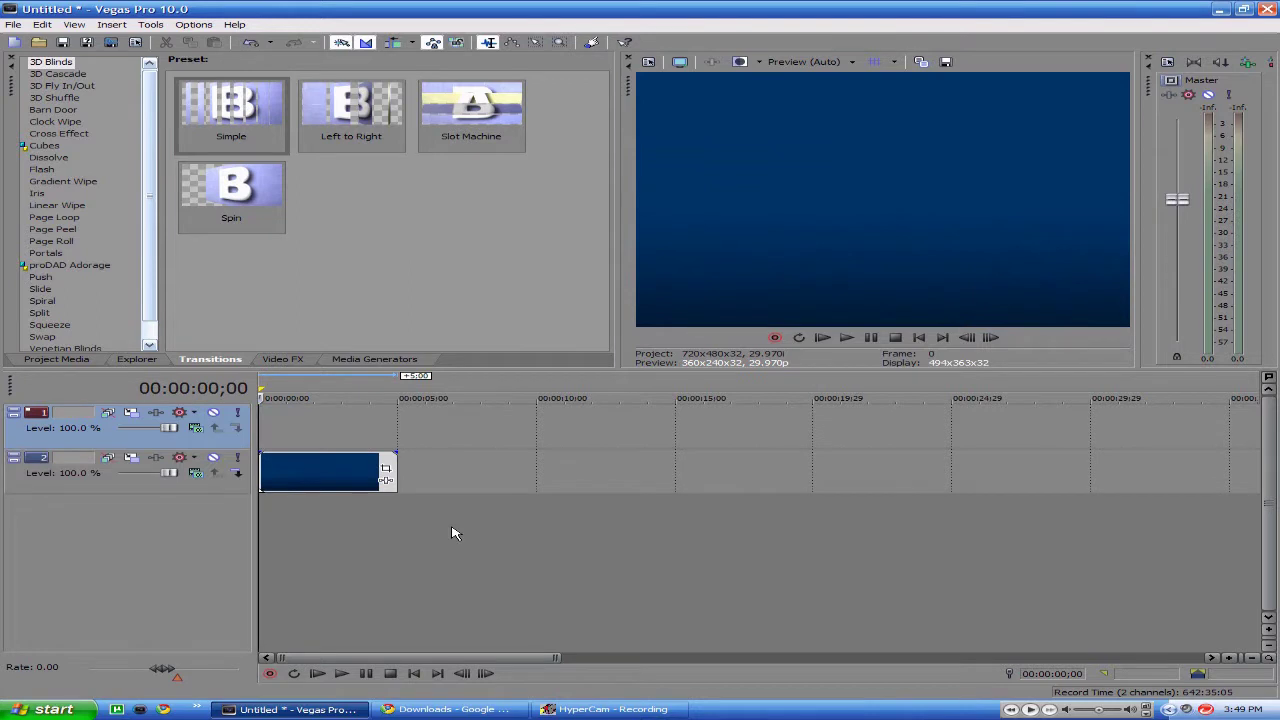
{"action": "right_click", "coordinate": [325, 447]}
{"action": "left_click", "coordinate": [400, 575]}
{"action": "left_click_drag", "start_coordinate": [472, 311], "coordinate": [775, 390]}
{"action": "type", "text": "W"}
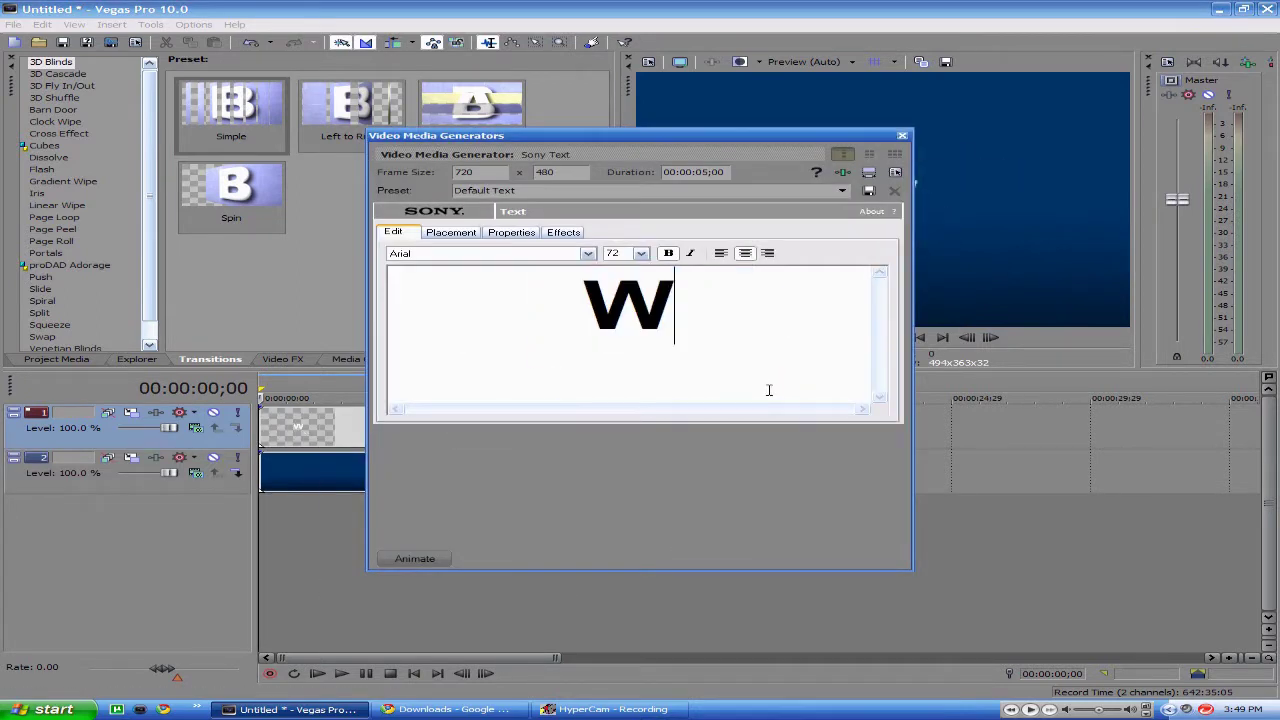
{"action": "type", "text": "ebsta1011"}
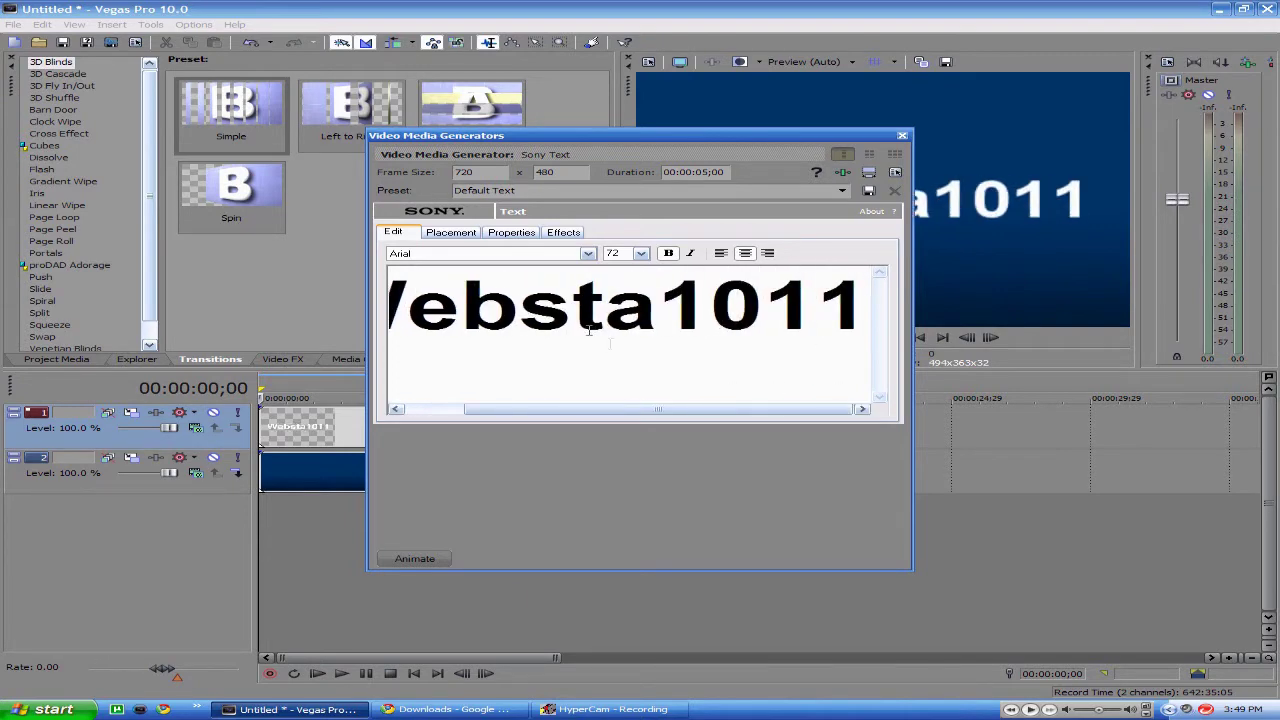
- Set the title font to 28 Days Later
{"action": "left_click", "coordinate": [588, 253]}
{"action": "scroll", "coordinate": [480, 286], "scroll_direction": "up", "scroll_amount": 5}
{"action": "left_click", "coordinate": [567, 287]}
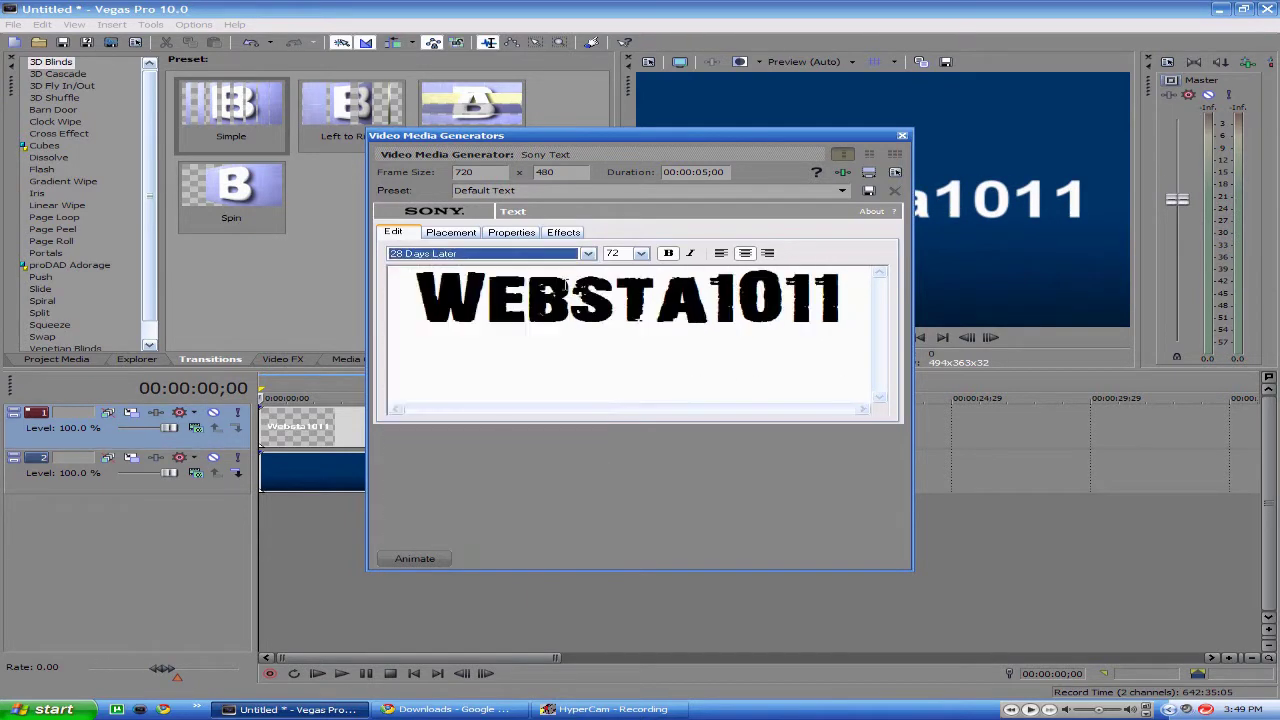
{"action": "left_click", "coordinate": [902, 135]}
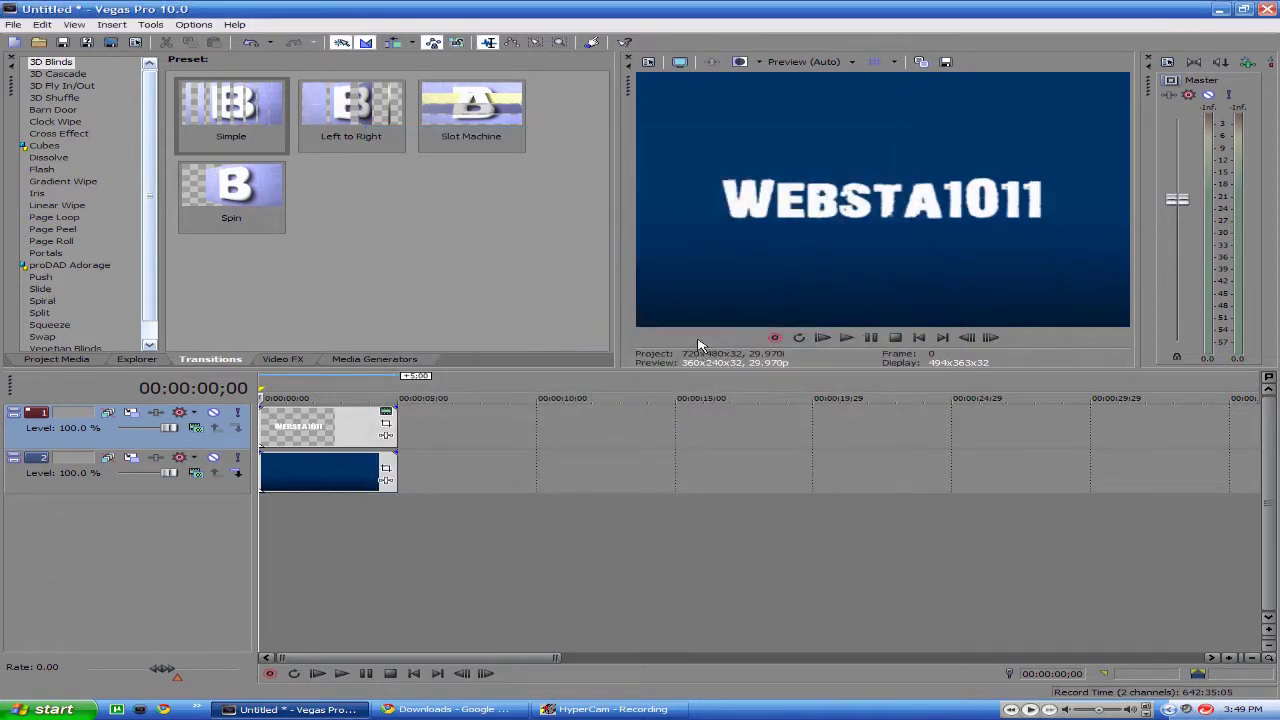
- Give the title a yellow outline and a shadow with feather 1.0
{"action": "left_click", "coordinate": [386, 414]}
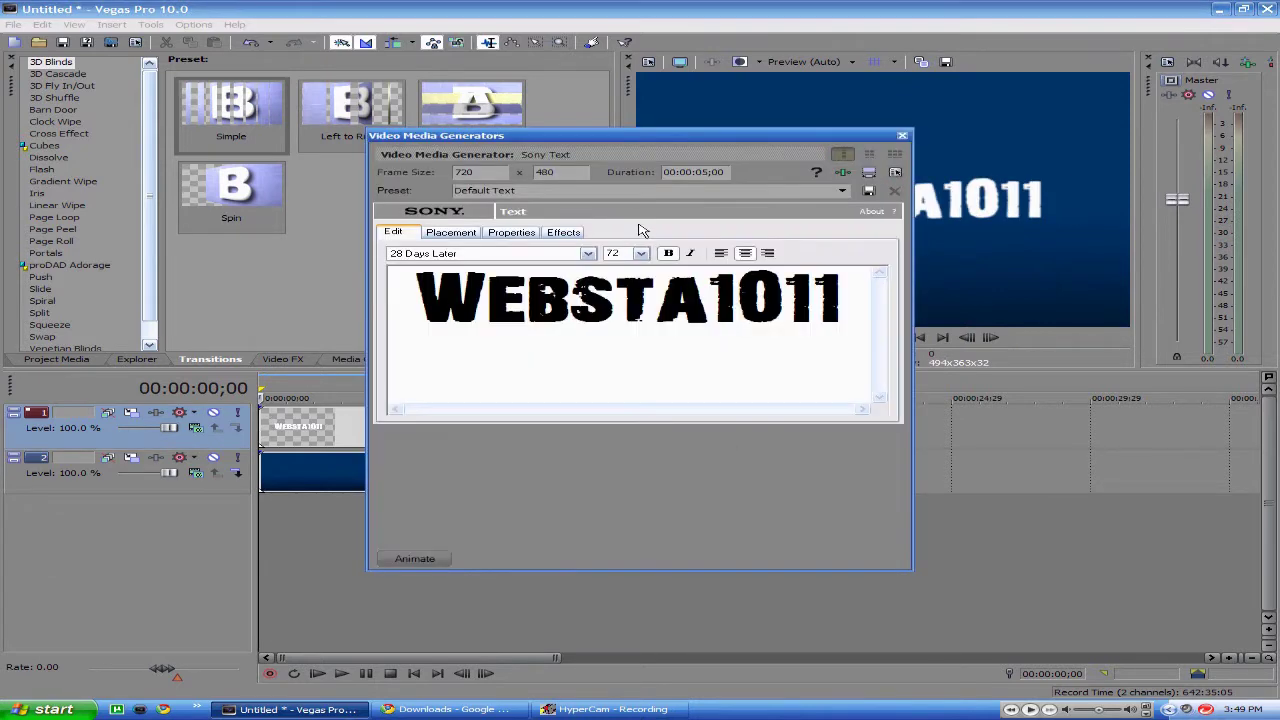
{"action": "left_click", "coordinate": [575, 232]}
{"action": "left_click", "coordinate": [436, 265]}
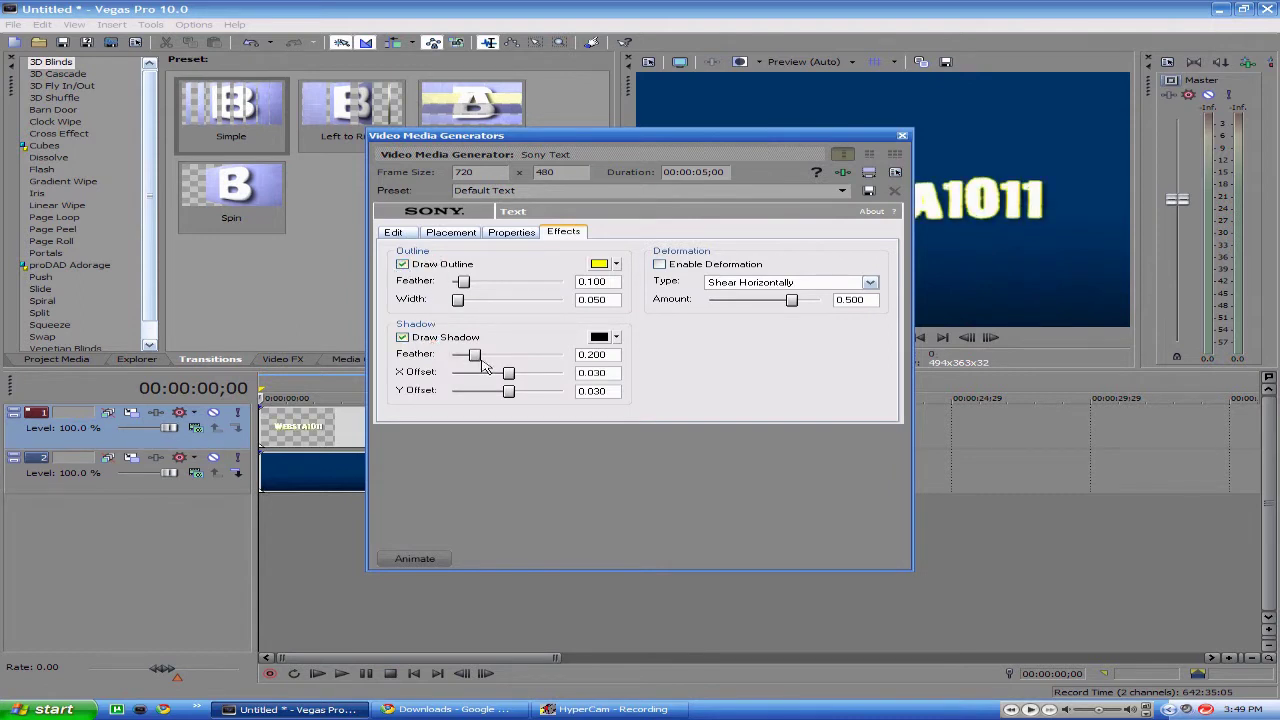
{"action": "left_click_drag", "start_coordinate": [478, 358], "coordinate": [714, 358]}
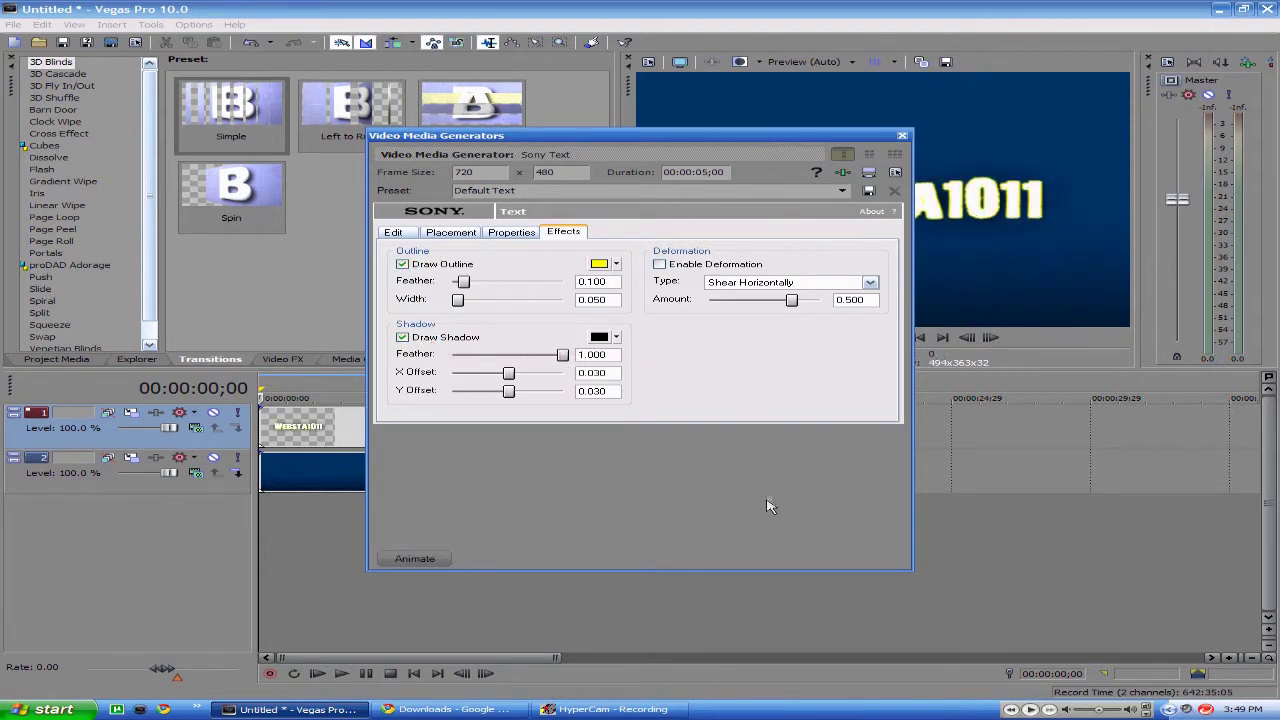
{"action": "left_click", "coordinate": [902, 137]}
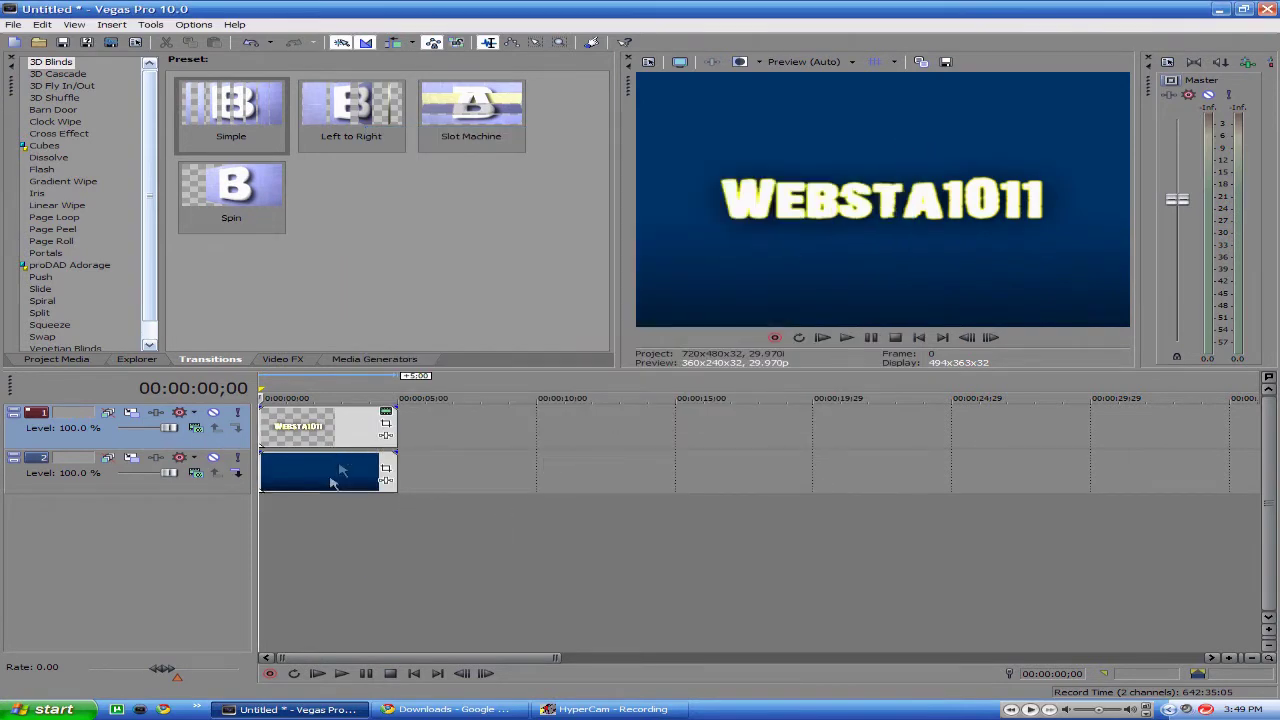
- Lengthen the background clip and set the title's first zoom-in and zoom-out pan/crop keyframes
{"action": "left_click_drag", "start_coordinate": [386, 472], "coordinate": [481, 470]}
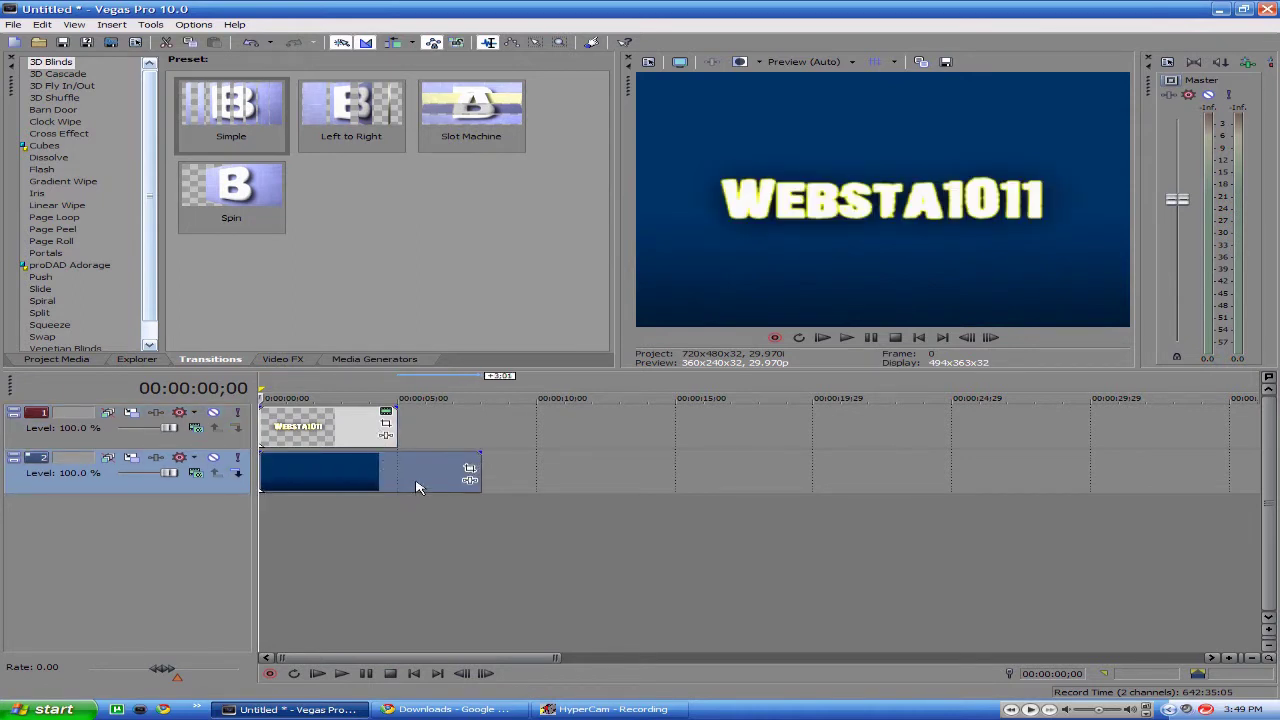
{"action": "left_click", "coordinate": [386, 423]}
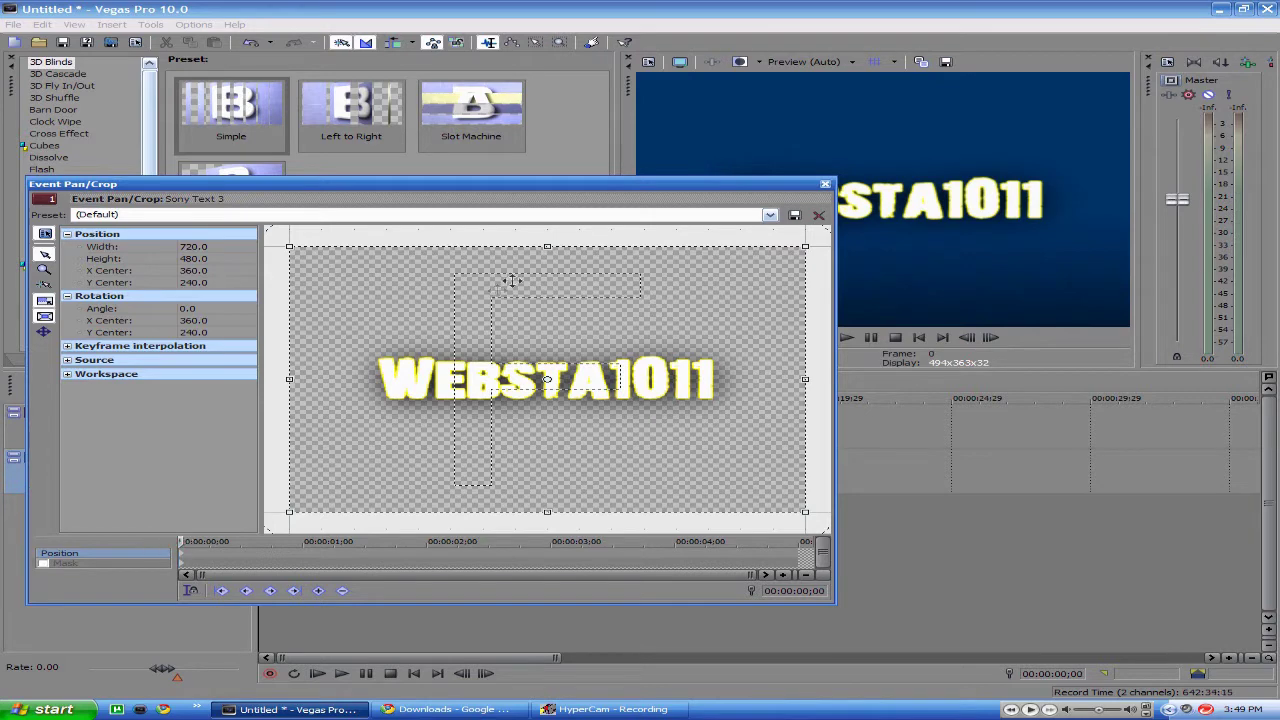
{"action": "left_click_drag", "start_coordinate": [544, 248], "coordinate": [544, 275]}
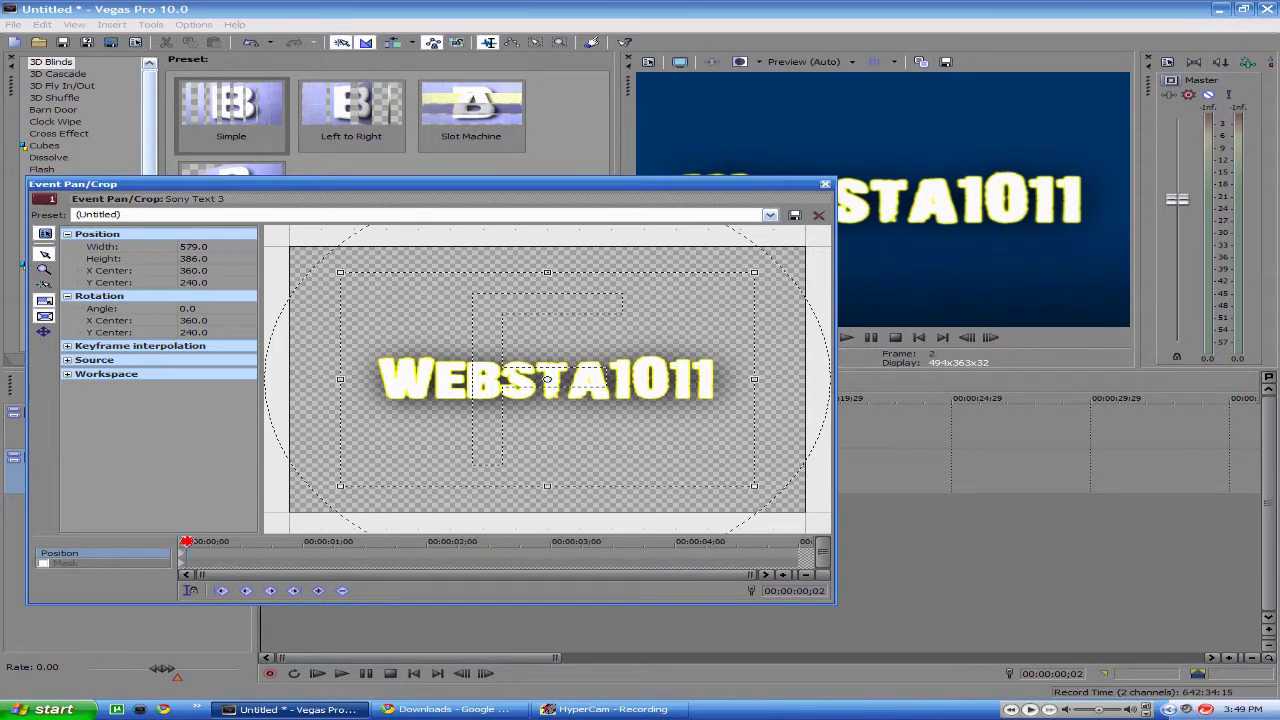
{"action": "left_click_drag", "start_coordinate": [548, 271], "coordinate": [542, 250]}
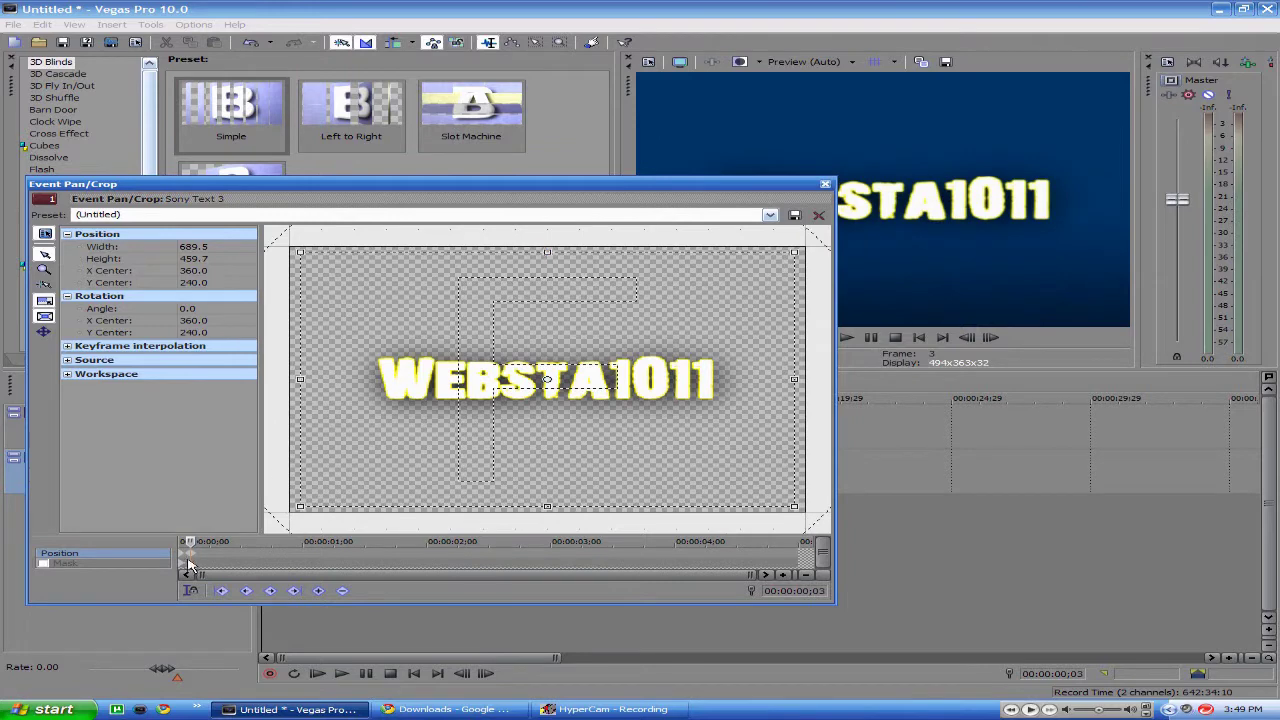
- Add further zoom keyframes at frames 5, 8 and 12, tightening and widening the frame
{"action": "left_click_drag", "start_coordinate": [189, 541], "coordinate": [200, 541]}
{"action": "left_click_drag", "start_coordinate": [547, 252], "coordinate": [547, 284]}
{"action": "left_click_drag", "start_coordinate": [196, 542], "coordinate": [211, 541]}
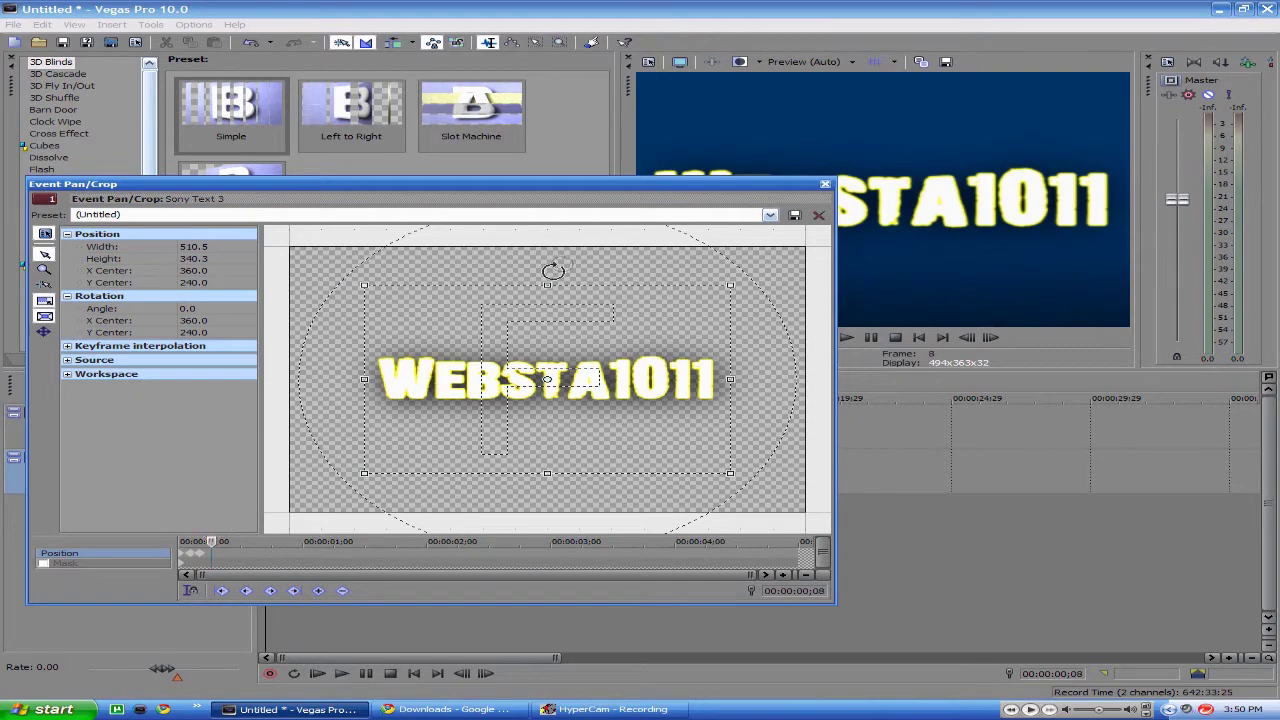
{"action": "mouse_move", "coordinate": [550, 265]}
{"action": "left_mouse_down"}
{"action": "mouse_move", "coordinate": [550, 285]}
{"action": "mouse_move", "coordinate": [549, 248]}
{"action": "left_mouse_up"}
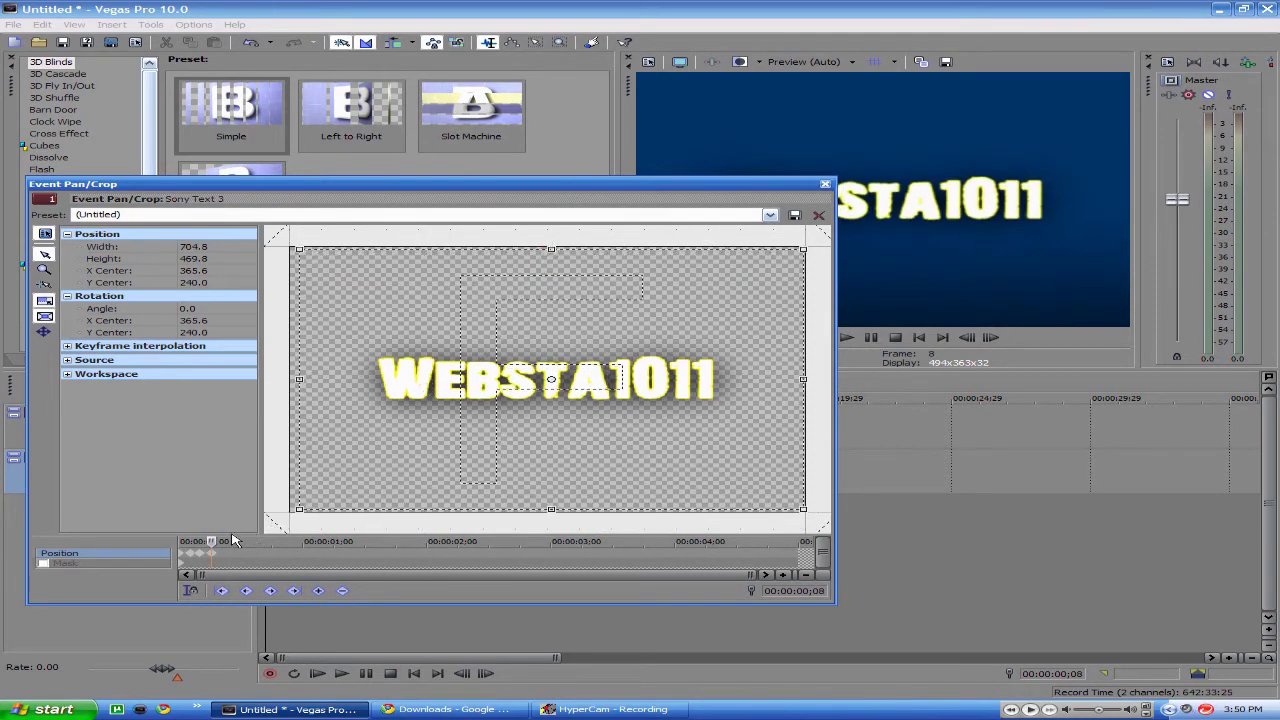
{"action": "left_click_drag", "start_coordinate": [215, 541], "coordinate": [228, 541]}
{"action": "left_click_drag", "start_coordinate": [547, 253], "coordinate": [542, 293]}
{"action": "left_click_drag", "start_coordinate": [228, 541], "coordinate": [240, 541]}
{"action": "left_click_drag", "start_coordinate": [542, 270], "coordinate": [531, 253]}
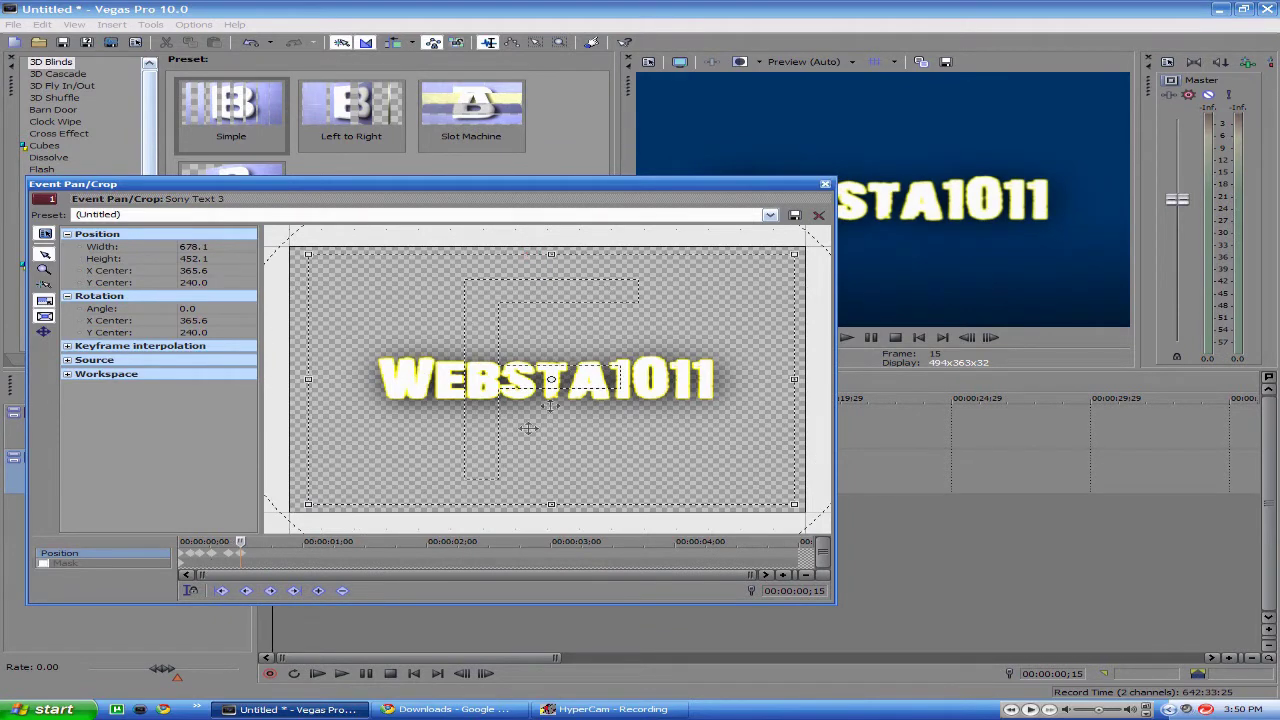
- Copy the title's zoom keyframes and paste them repeatedly up to 1;22
{"action": "left_click", "coordinate": [183, 553]}
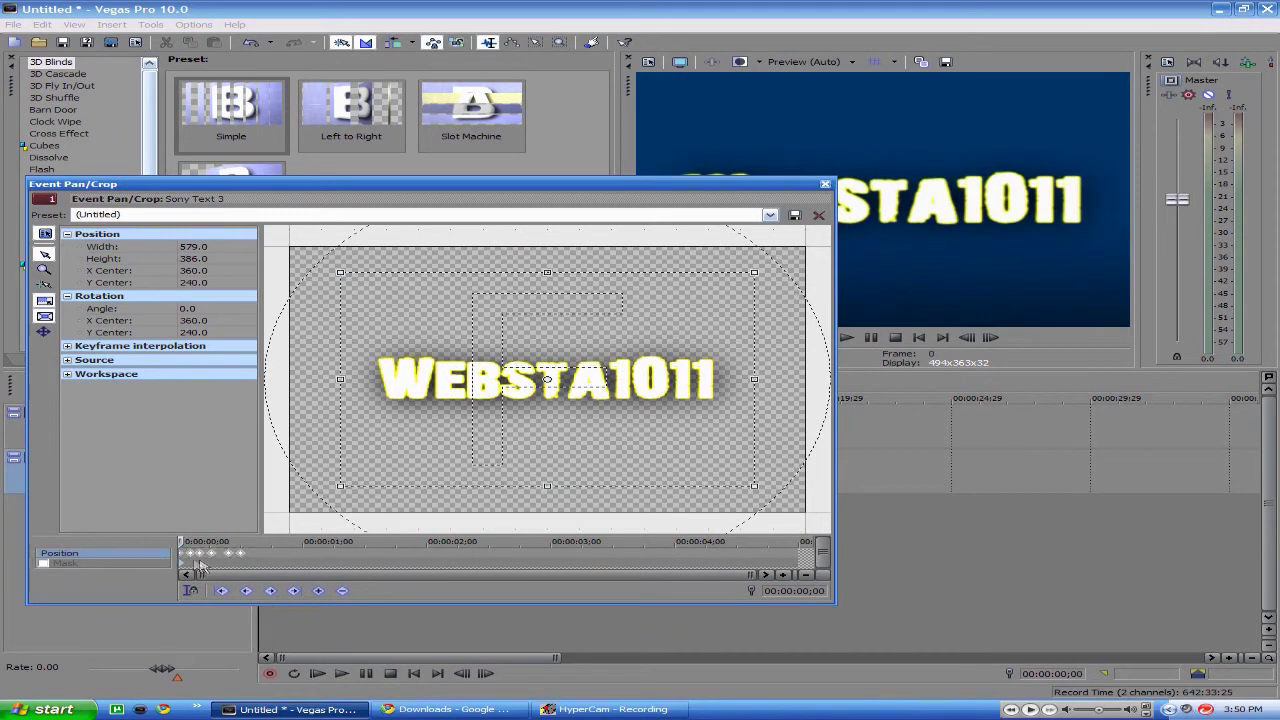
{"action": "right_click", "coordinate": [235, 557]}
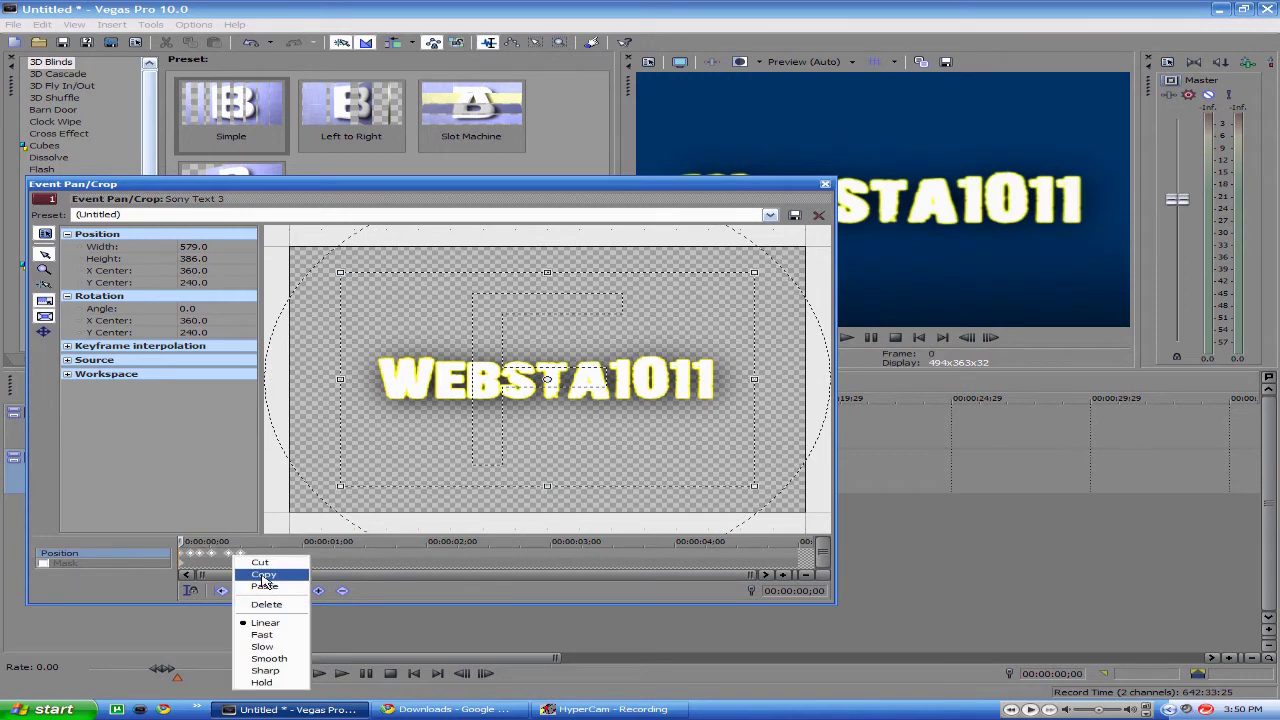
{"action": "left_click", "coordinate": [270, 572]}
{"action": "right_click", "coordinate": [251, 560]}
{"action": "left_click", "coordinate": [272, 572]}
{"action": "left_click", "coordinate": [320, 556]}
{"action": "right_click", "coordinate": [324, 556]}
{"action": "left_click", "coordinate": [350, 588]}
{"action": "left_click", "coordinate": [393, 550]}
{"action": "right_click", "coordinate": [394, 557]}
{"action": "left_click", "coordinate": [422, 589]}
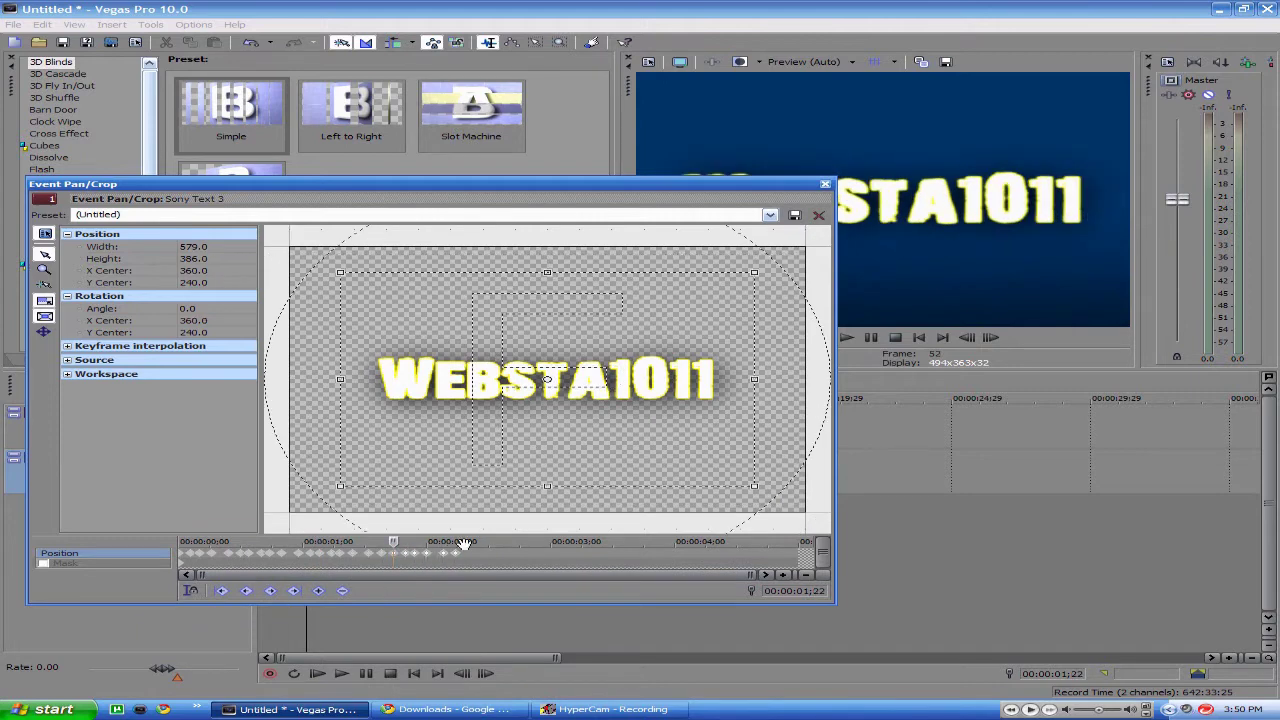
- Paste more keyframe sets around 2;11, 2;26, 4;03 and 4;20, then close Pan/Crop
{"action": "left_click", "coordinate": [475, 557]}
{"action": "right_click", "coordinate": [475, 557]}
{"action": "left_click", "coordinate": [507, 587]}
{"action": "left_click", "coordinate": [533, 553]}
{"action": "right_click", "coordinate": [546, 557]}
{"action": "left_click", "coordinate": [585, 588]}
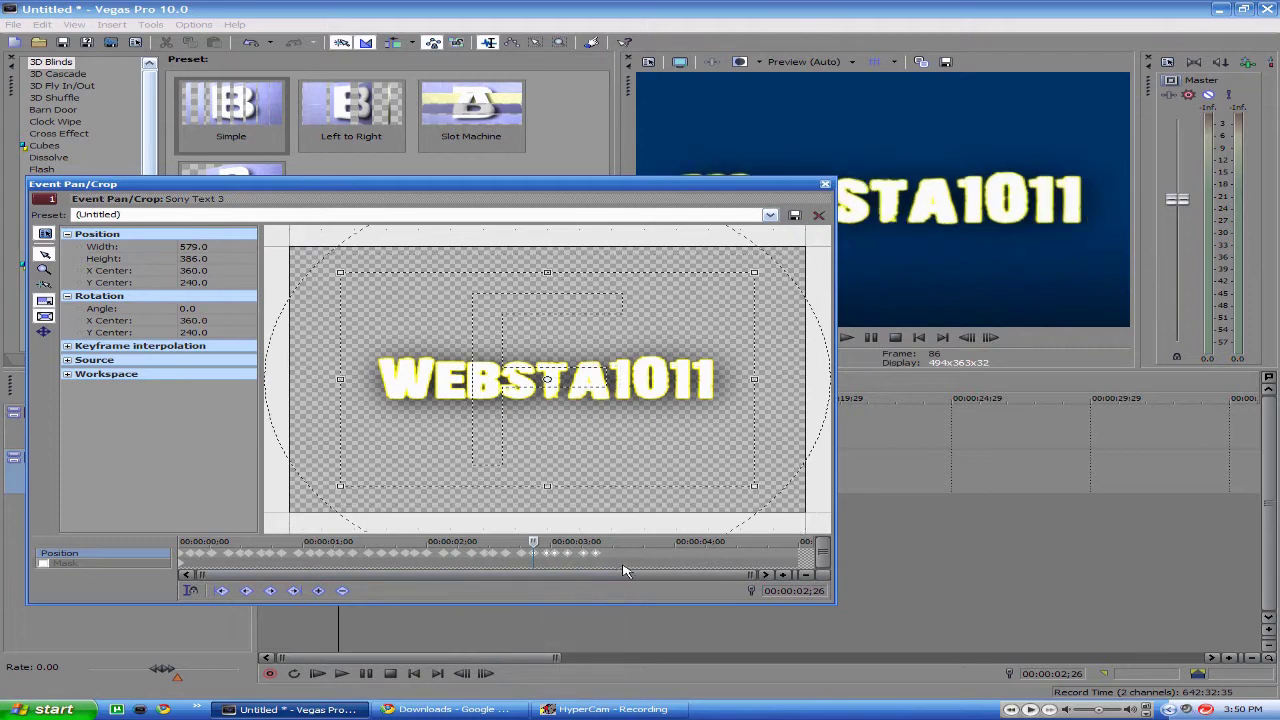
{"action": "right_click", "coordinate": [608, 558]}
{"action": "left_click", "coordinate": [640, 588]}
{"action": "left_click", "coordinate": [686, 556]}
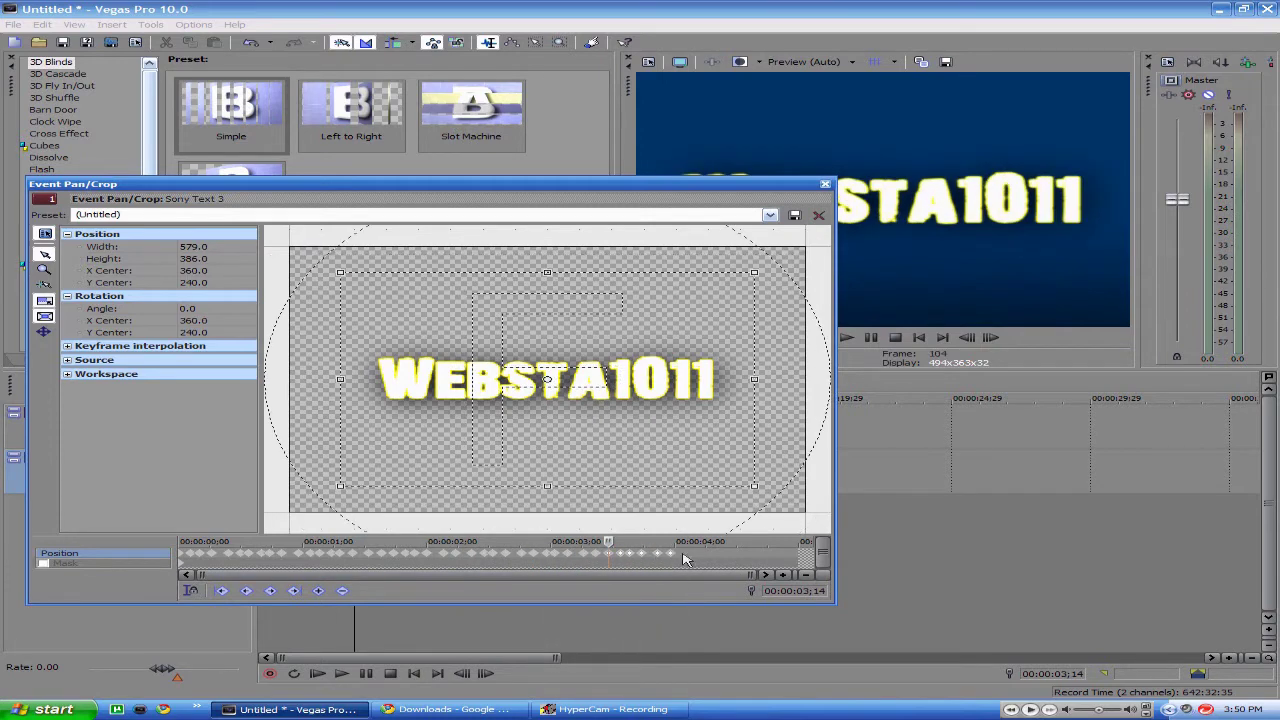
{"action": "right_click", "coordinate": [683, 558]}
{"action": "left_click", "coordinate": [716, 588]}
{"action": "left_click", "coordinate": [760, 557]}
{"action": "right_click", "coordinate": [766, 551]}
{"action": "left_click", "coordinate": [790, 590]}
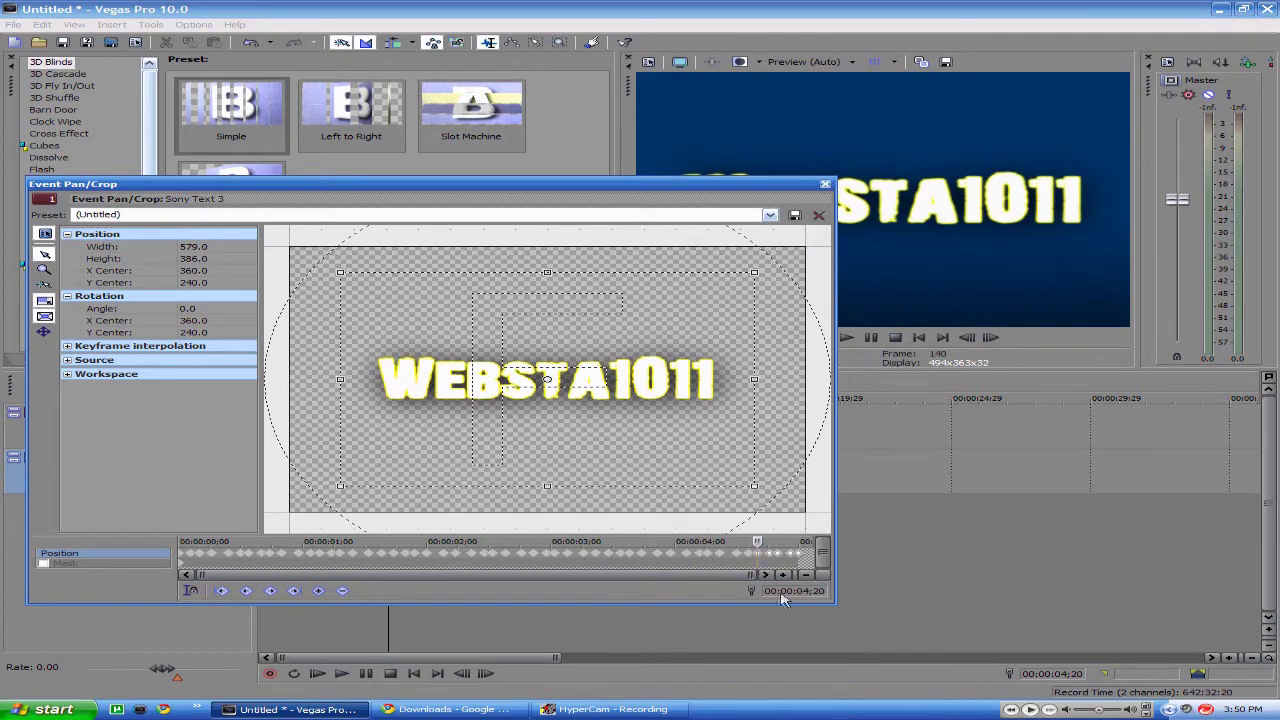
{"action": "left_click", "coordinate": [825, 186]}
{"action": "left_click", "coordinate": [413, 673]}
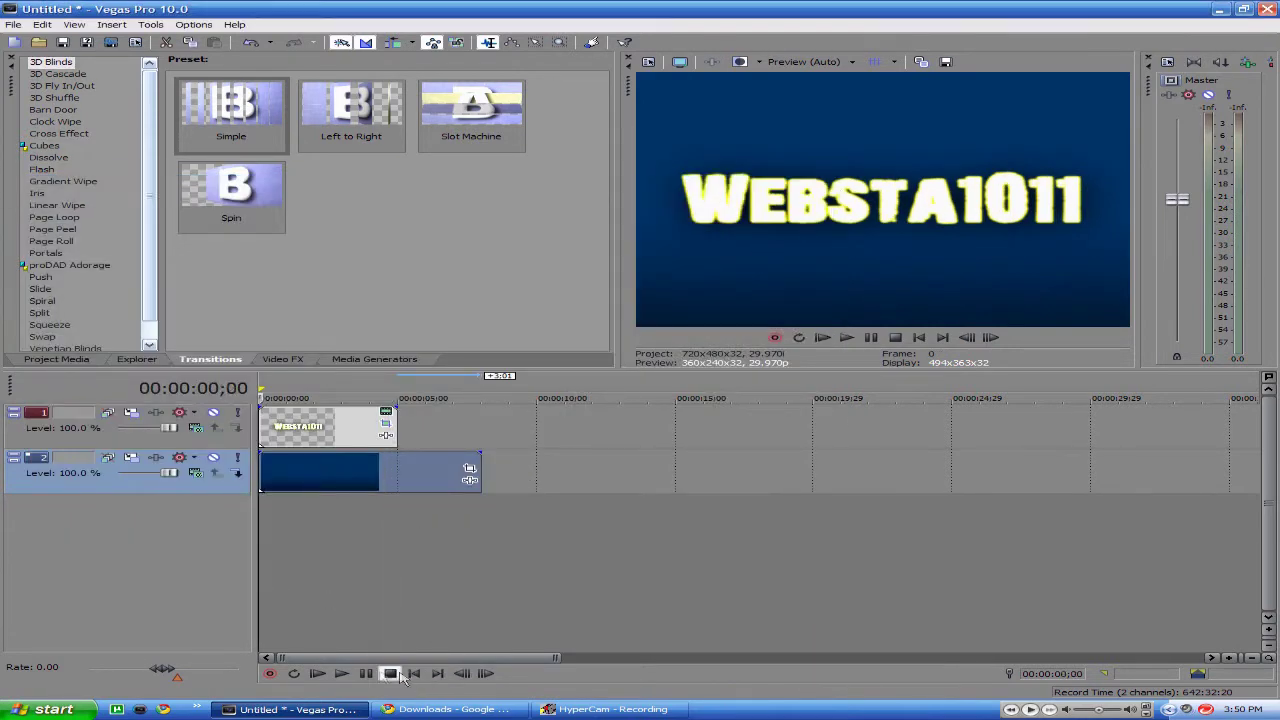
{"action": "left_click", "coordinate": [341, 673]}
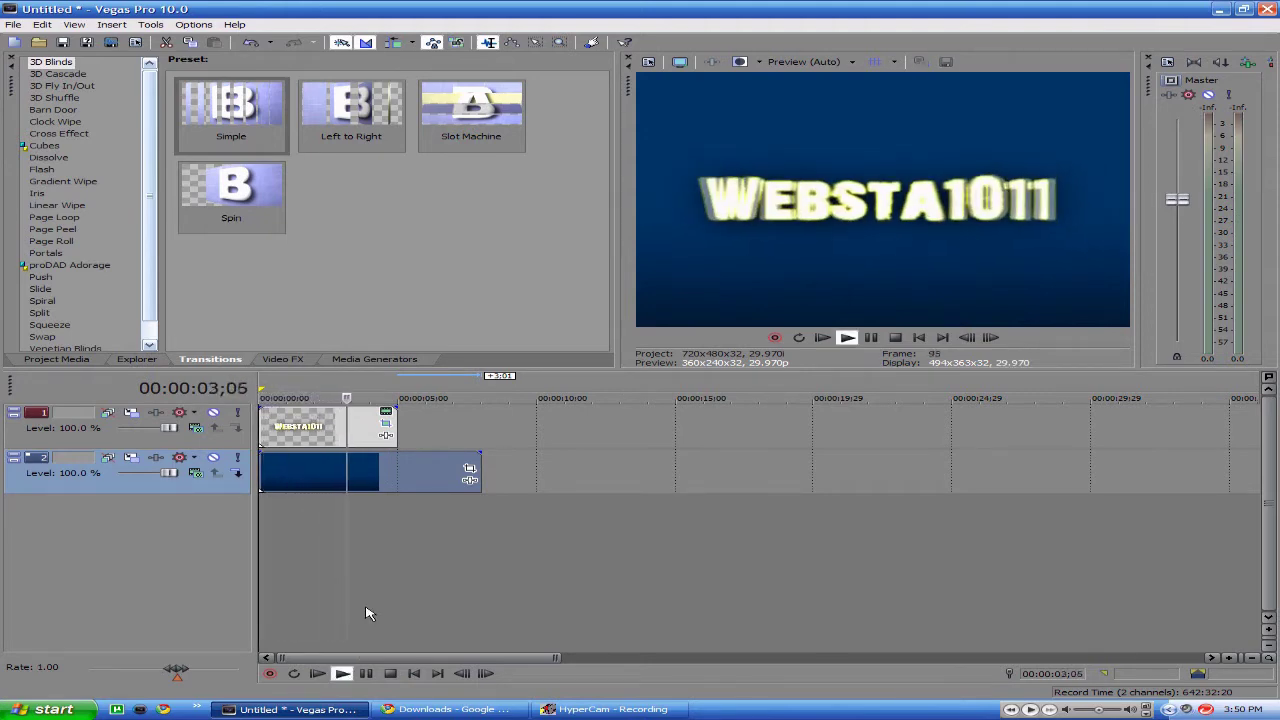
{"action": "left_click", "coordinate": [391, 673]}
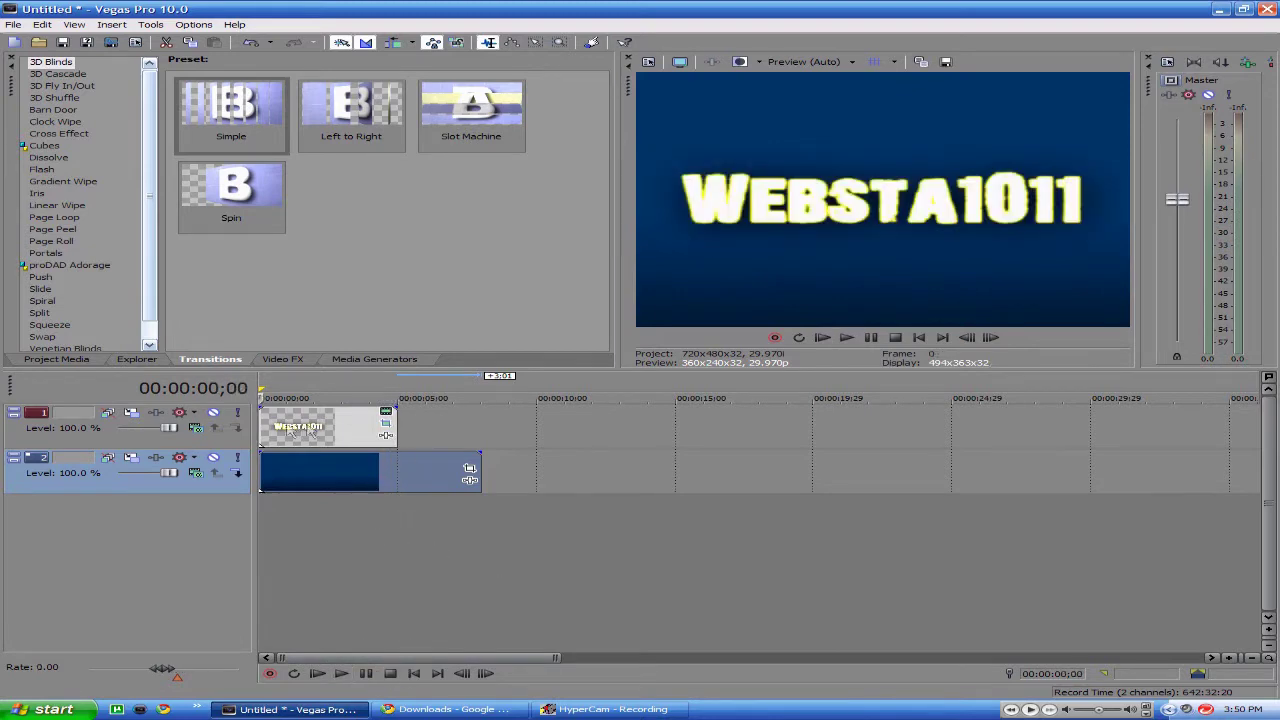
{"action": "right_click", "coordinate": [443, 514]}
- Add a top video track and insert a text event reading 'Presents' at 5;00
{"action": "left_click", "coordinate": [470, 549]}
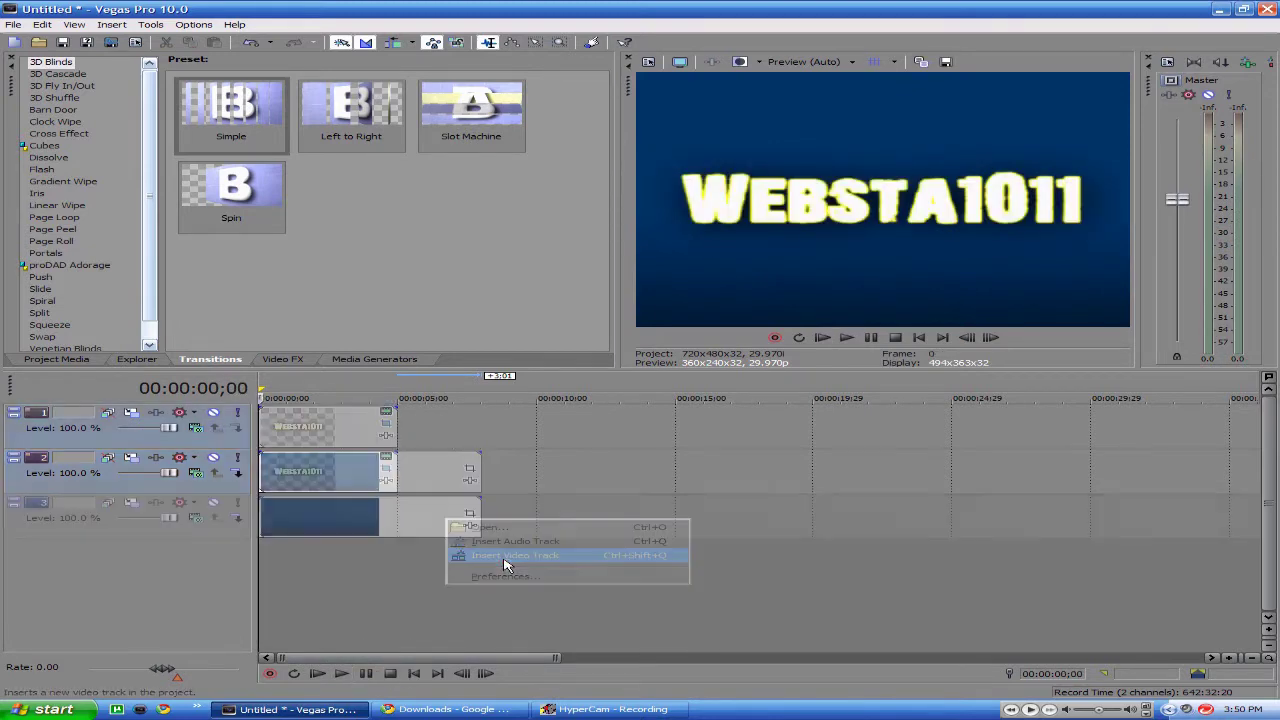
{"action": "left_click", "coordinate": [400, 426]}
{"action": "right_click", "coordinate": [403, 425]}
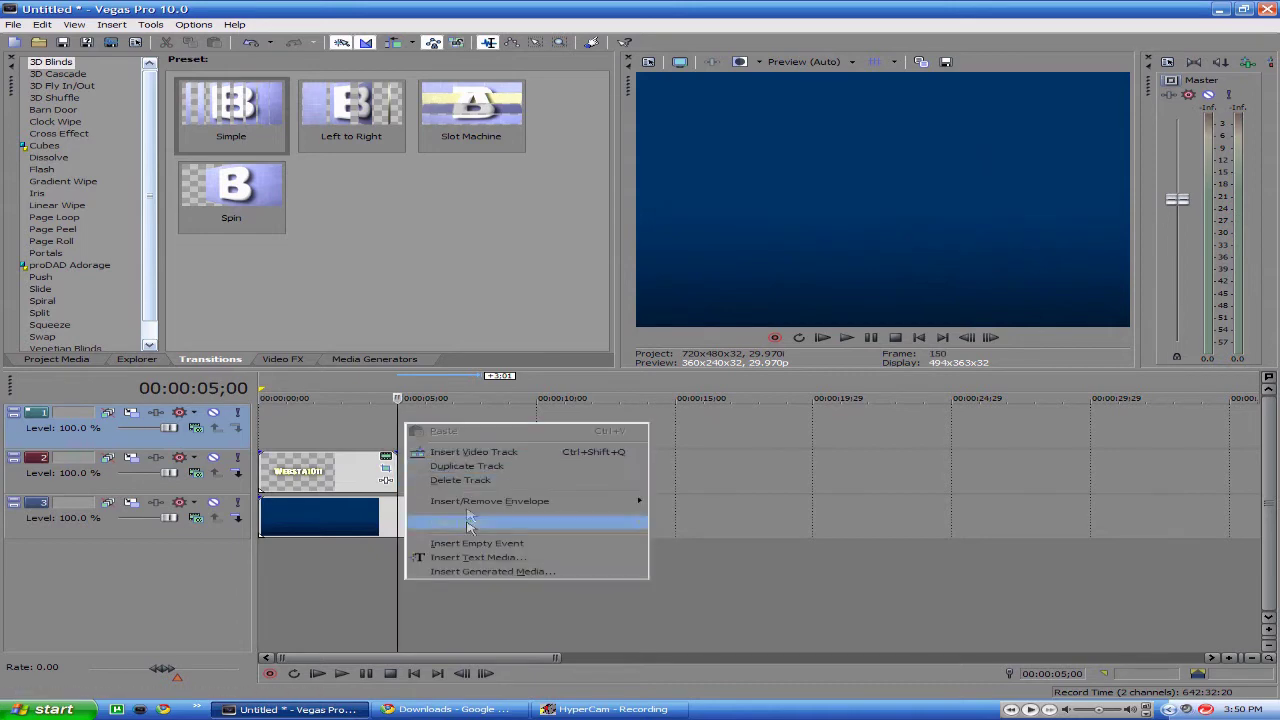
{"action": "left_click", "coordinate": [463, 568]}
{"action": "left_click_drag", "start_coordinate": [445, 285], "coordinate": [620, 372]}
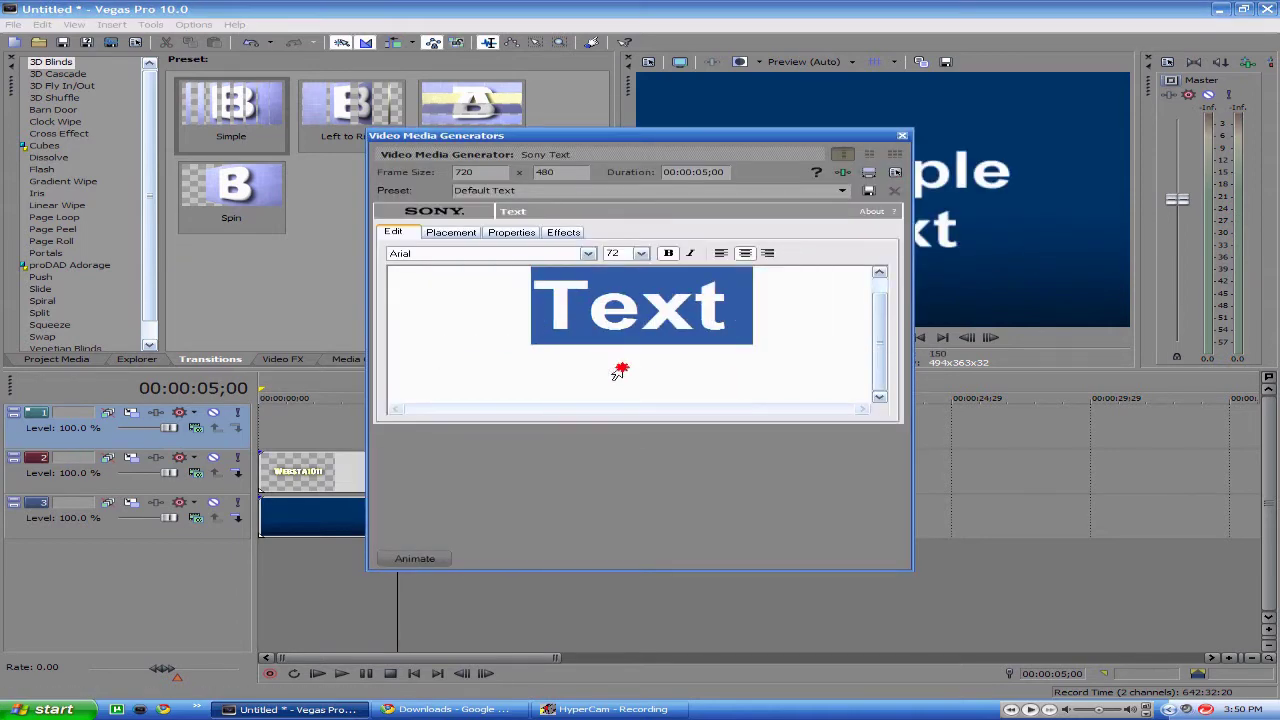
{"action": "type", "text": "Pre"}
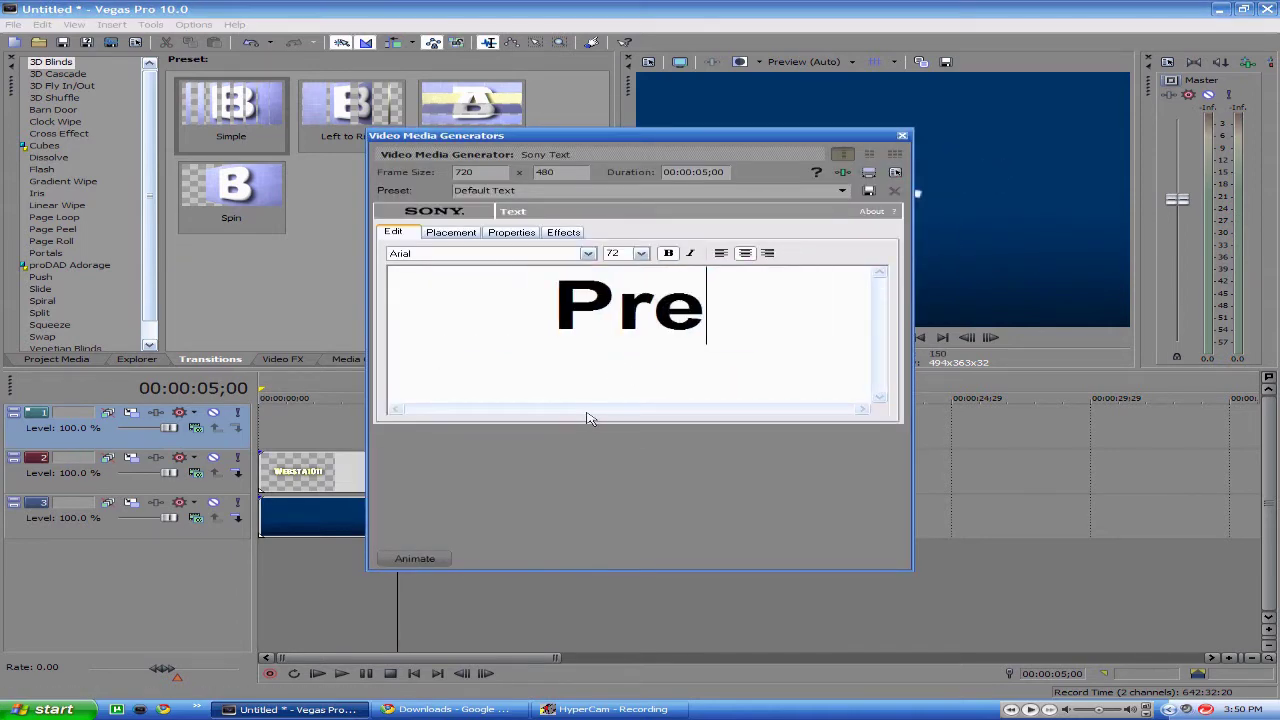
{"action": "type", "text": "sents"}
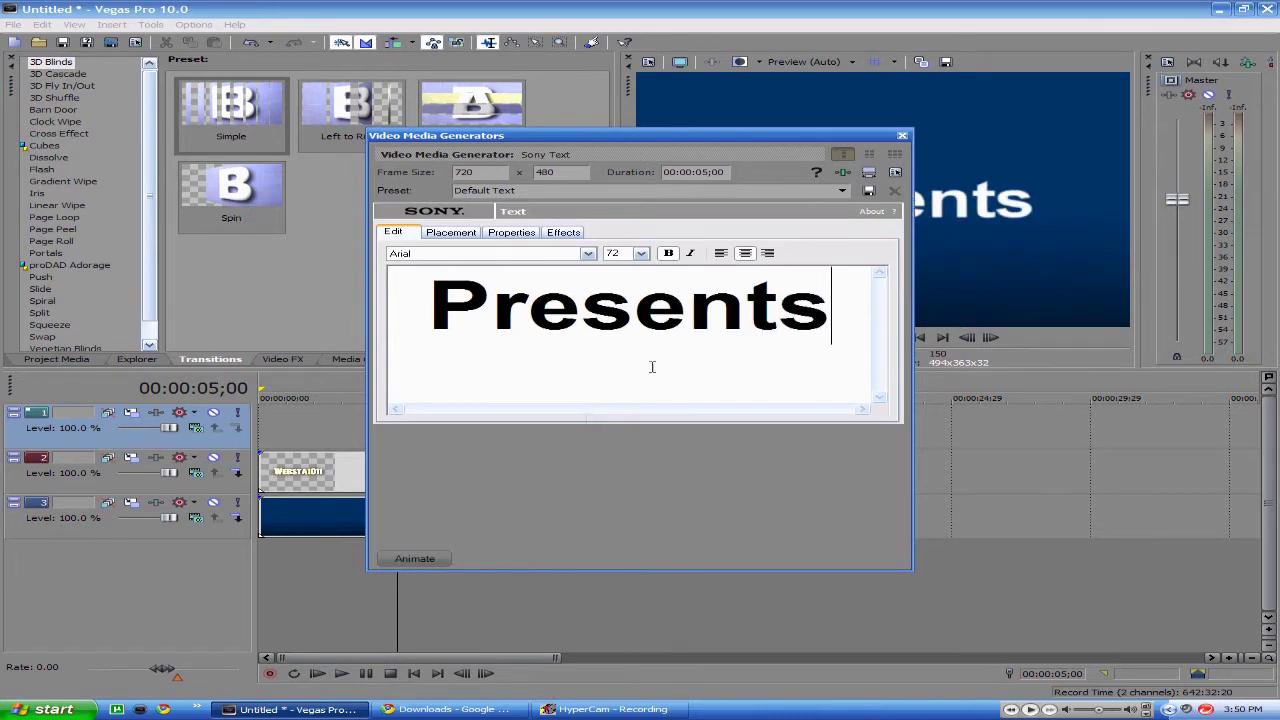
- Set PRESENTS in 28 Days Later with outline and a shadow feathered to 1.0
{"action": "left_click", "coordinate": [490, 253]}
{"action": "scroll", "coordinate": [480, 280], "scroll_direction": "up", "scroll_amount": 3}
{"action": "left_click", "coordinate": [466, 286]}
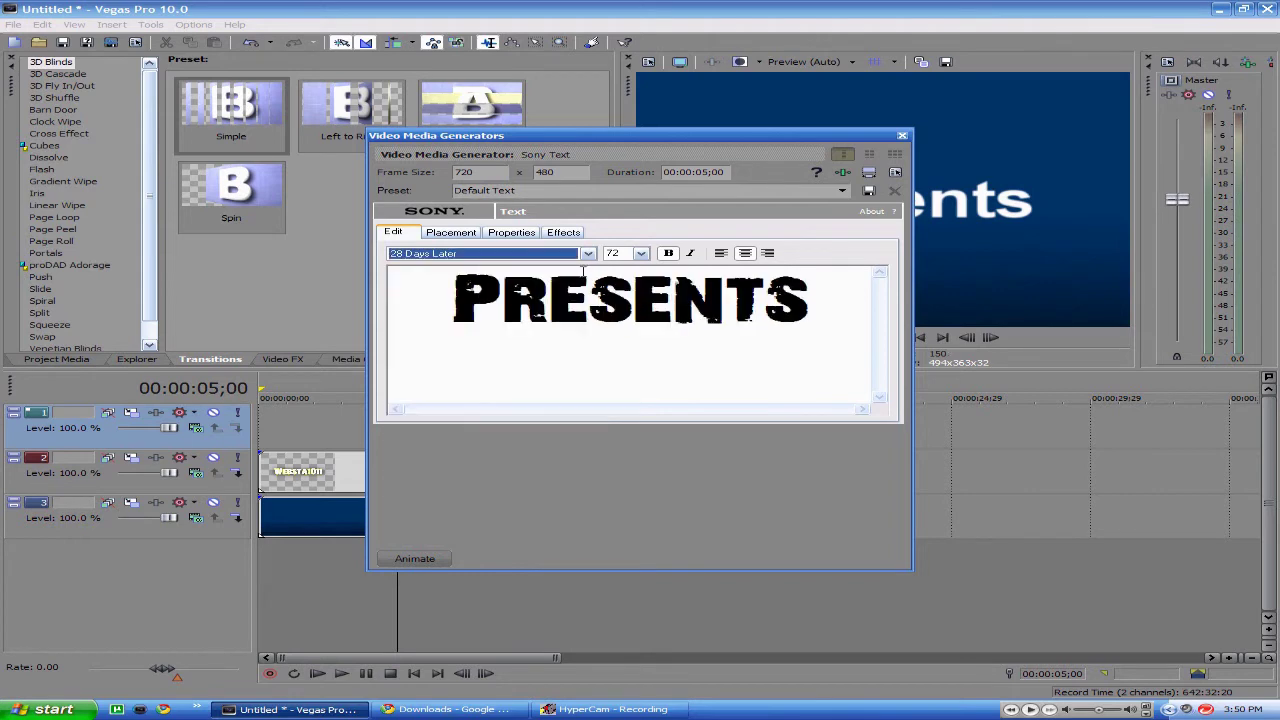
{"action": "left_click", "coordinate": [563, 232]}
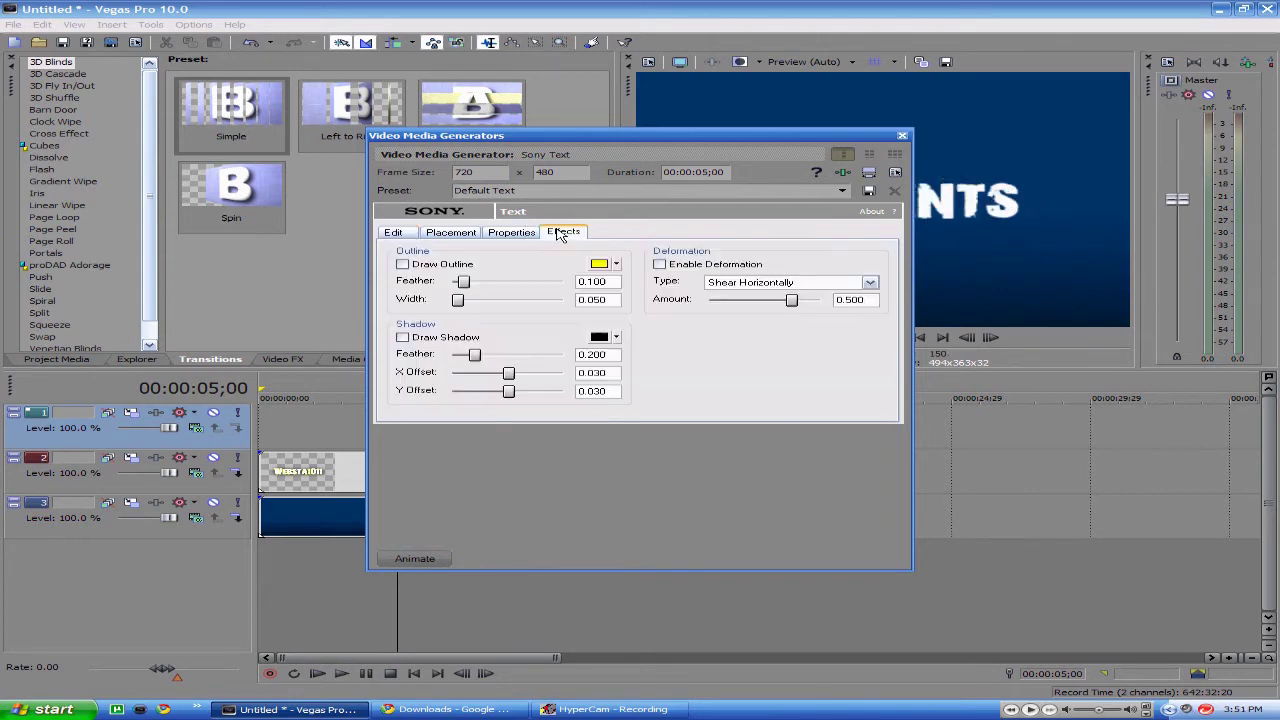
{"action": "left_click", "coordinate": [443, 337]}
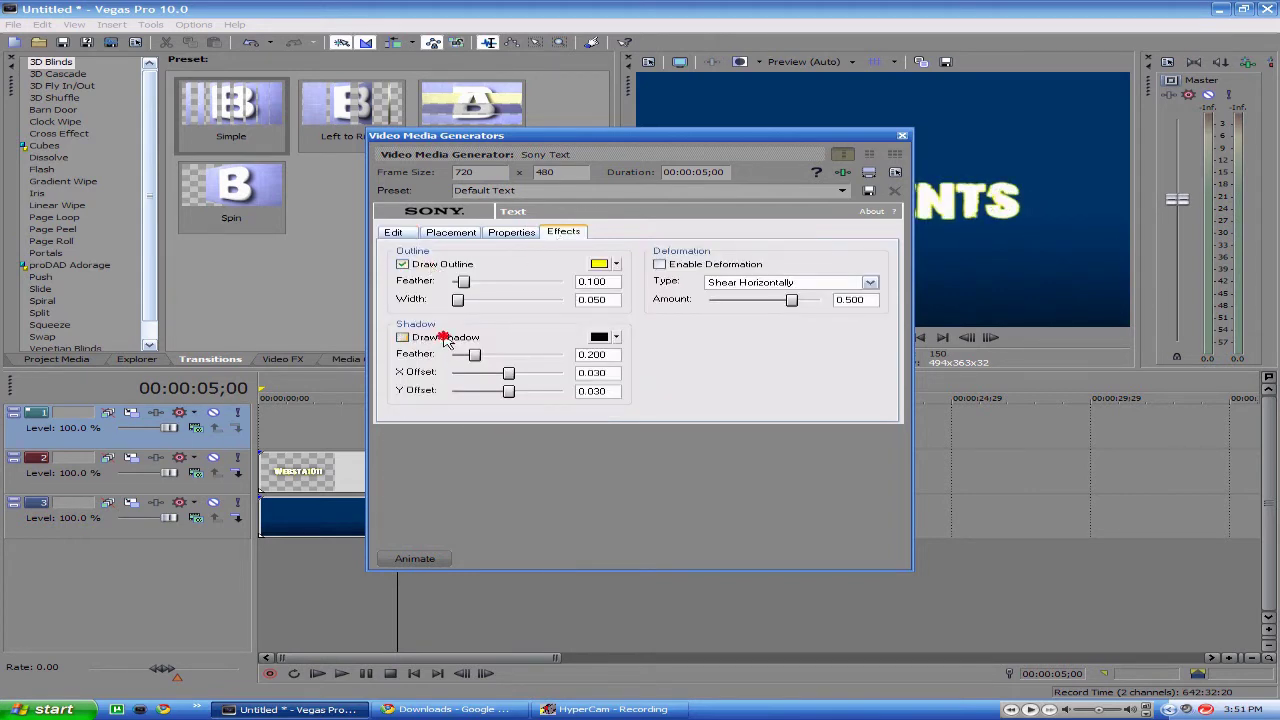
{"action": "left_click", "coordinate": [552, 355]}
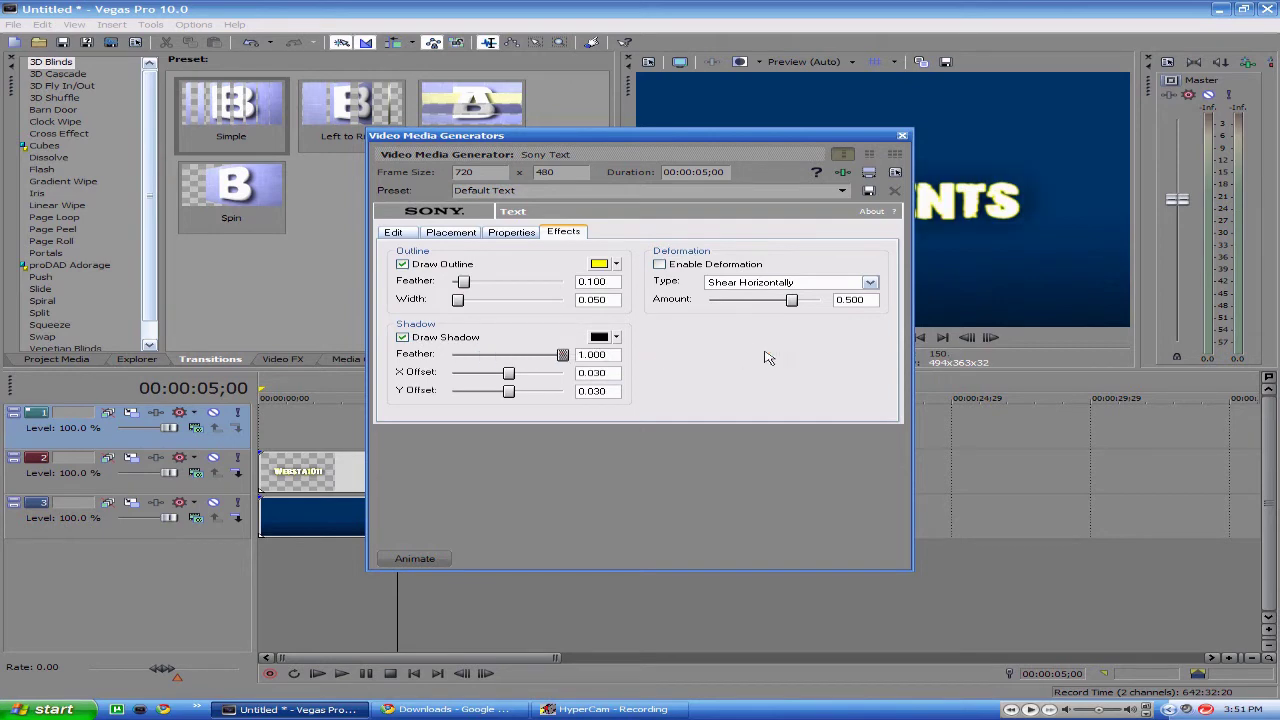
{"action": "left_click", "coordinate": [902, 136]}
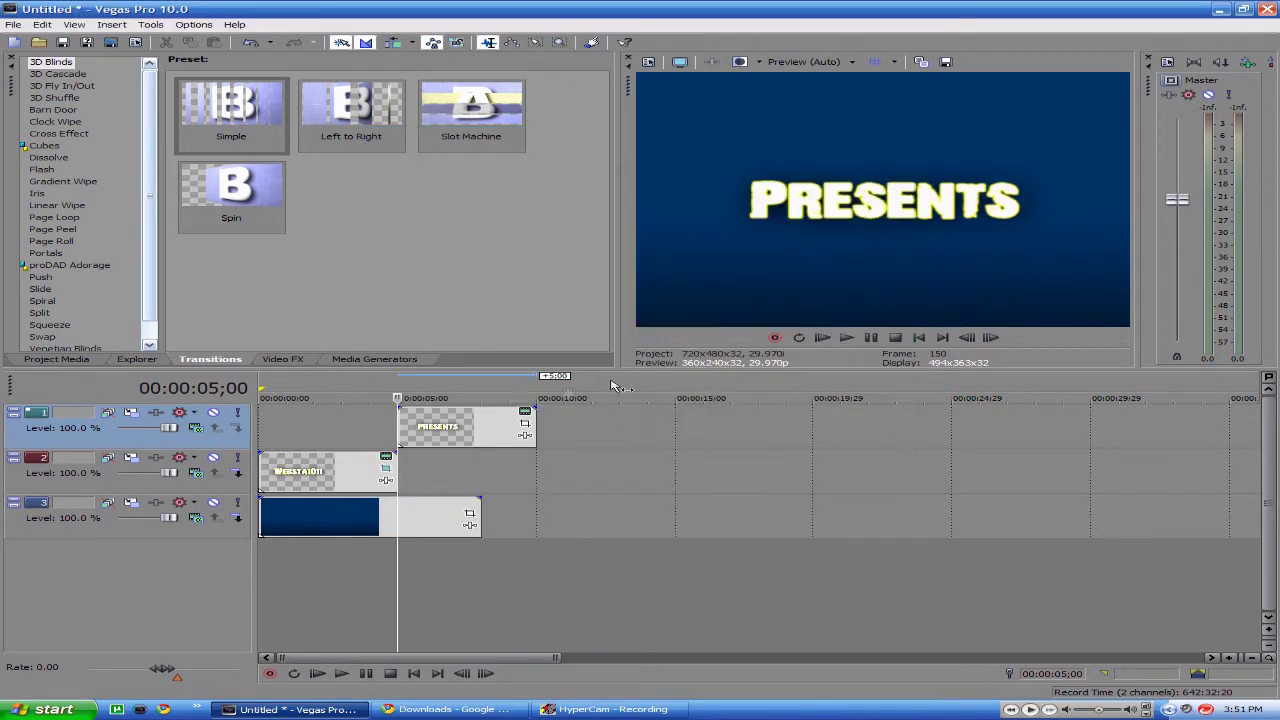
- Paste the copied zoom keyframes onto PRESENTS repeatedly up to about 1;24
{"action": "left_click", "coordinate": [524, 423]}
{"action": "right_click", "coordinate": [198, 558]}
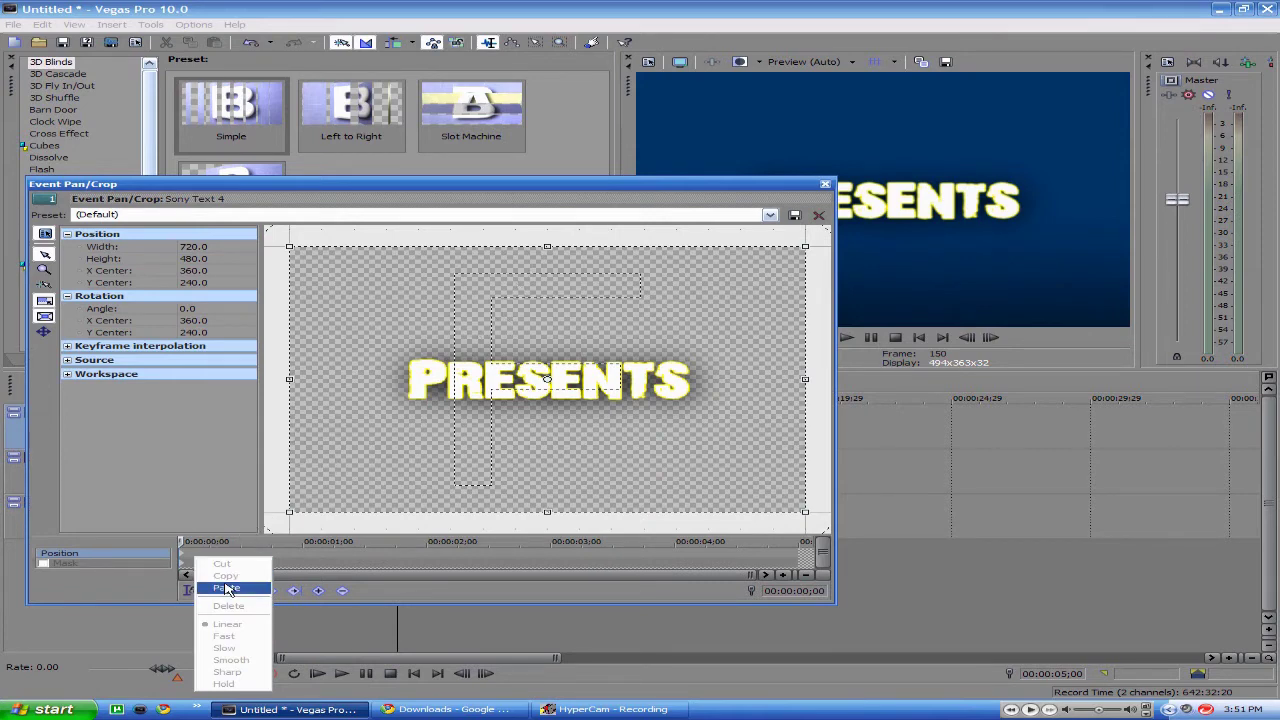
{"action": "left_click", "coordinate": [226, 588]}
{"action": "right_click", "coordinate": [252, 560]}
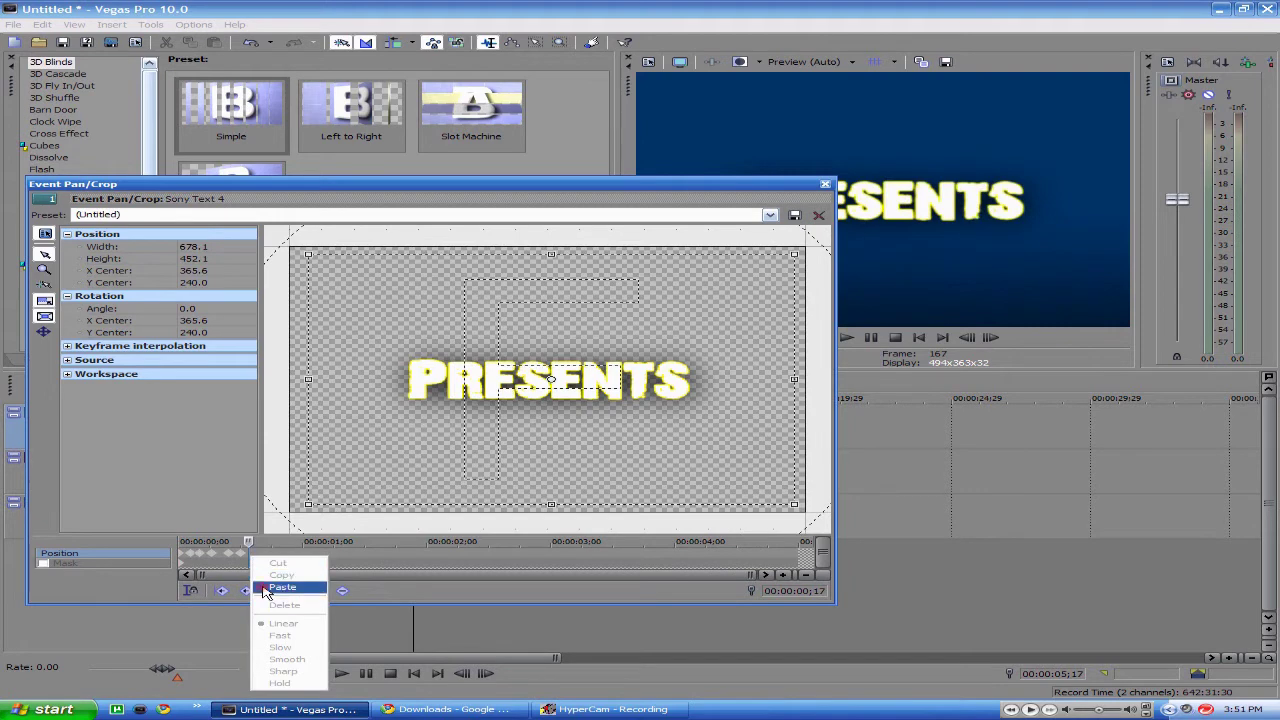
{"action": "left_click", "coordinate": [275, 588]}
{"action": "left_click", "coordinate": [330, 562]}
{"action": "right_click", "coordinate": [330, 562]}
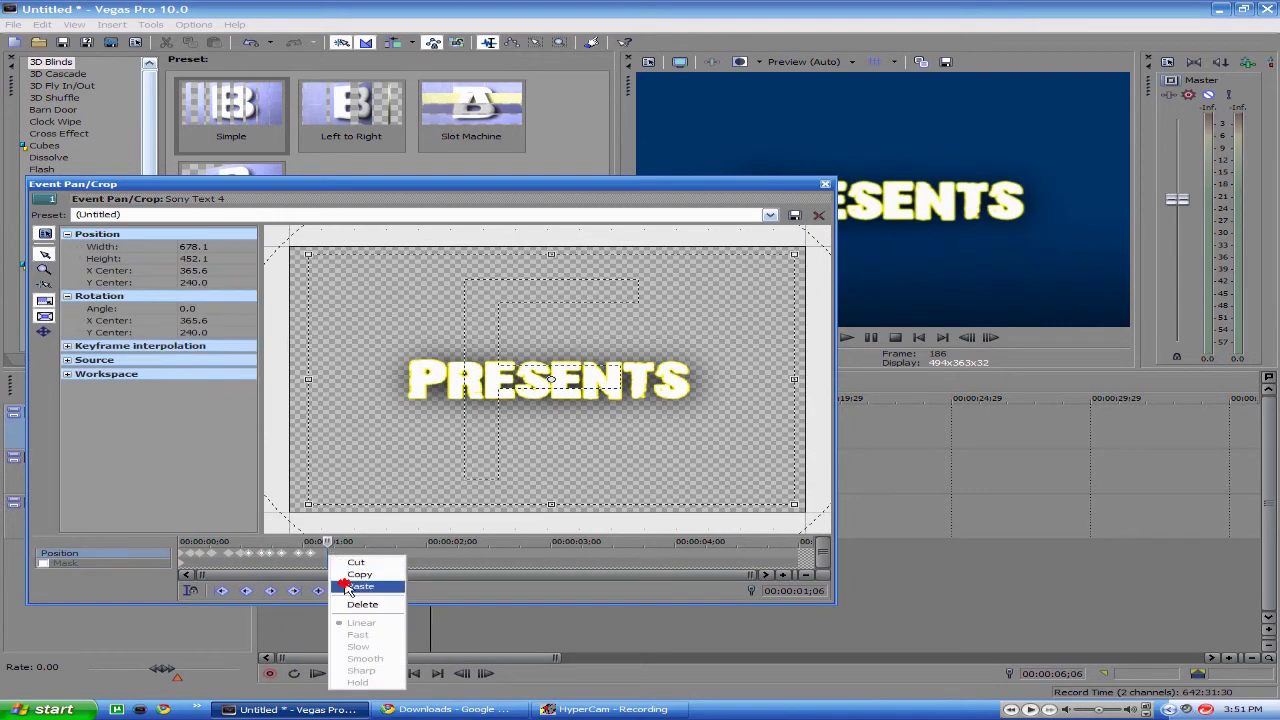
{"action": "left_click", "coordinate": [355, 589]}
{"action": "left_click", "coordinate": [401, 556]}
{"action": "right_click", "coordinate": [402, 556]}
{"action": "left_click", "coordinate": [420, 588]}
- Paste further keyframe sets at 2;12, 3;00, 3;18, 4;06 and the end, then close Pan/Crop
{"action": "left_click", "coordinate": [477, 556]}
{"action": "right_click", "coordinate": [477, 556]}
{"action": "left_click", "coordinate": [500, 588]}
{"action": "left_click", "coordinate": [550, 556]}
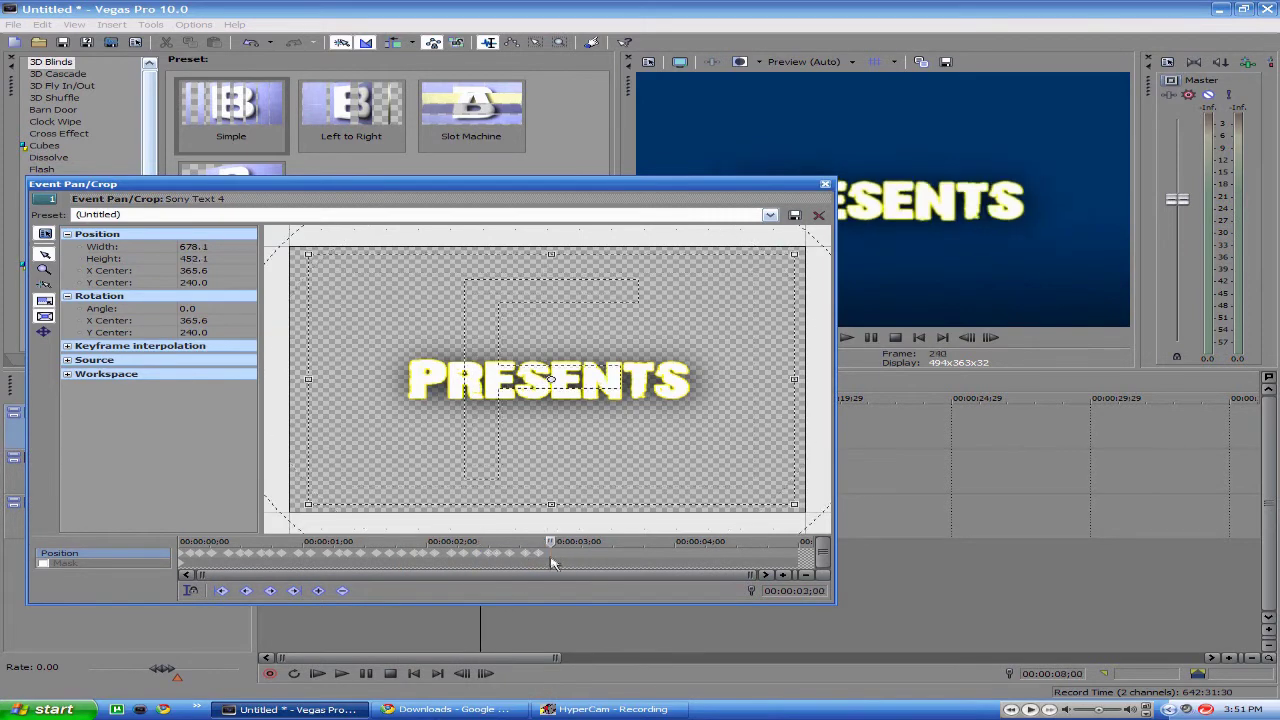
{"action": "right_click", "coordinate": [550, 556]}
{"action": "left_click", "coordinate": [575, 588]}
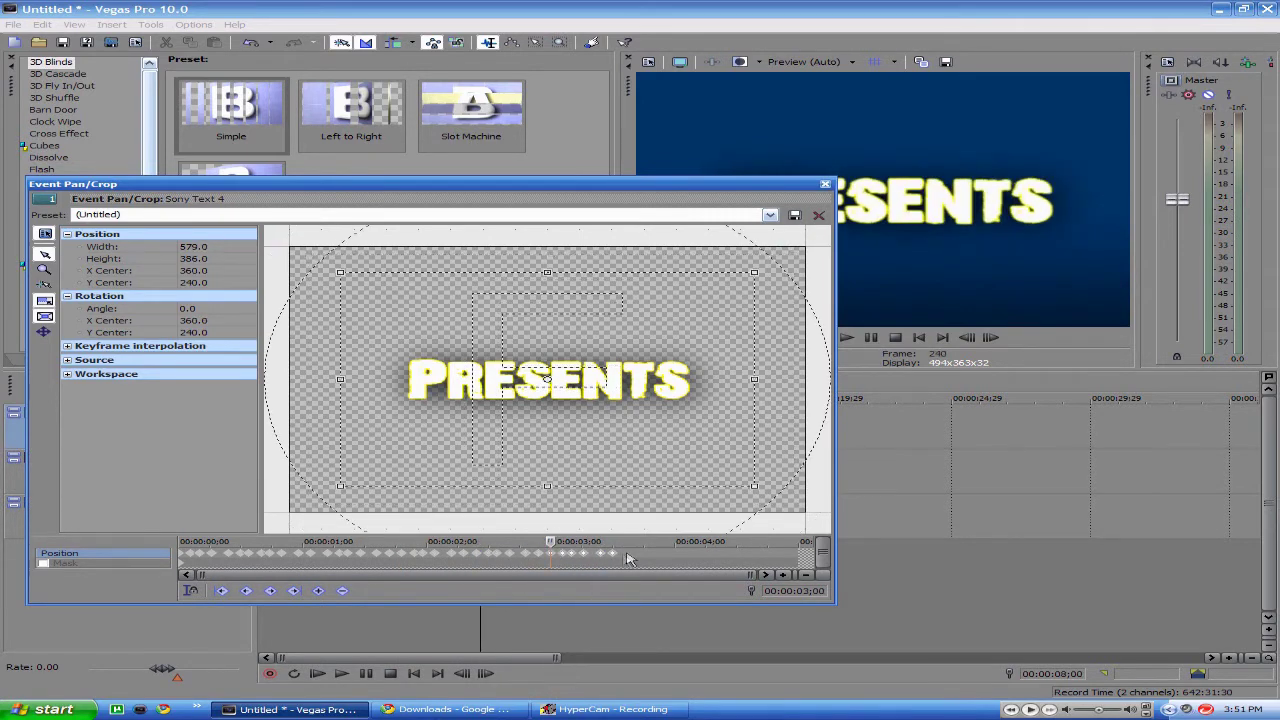
{"action": "left_click", "coordinate": [623, 556]}
{"action": "right_click", "coordinate": [624, 556]}
{"action": "left_click", "coordinate": [647, 588]}
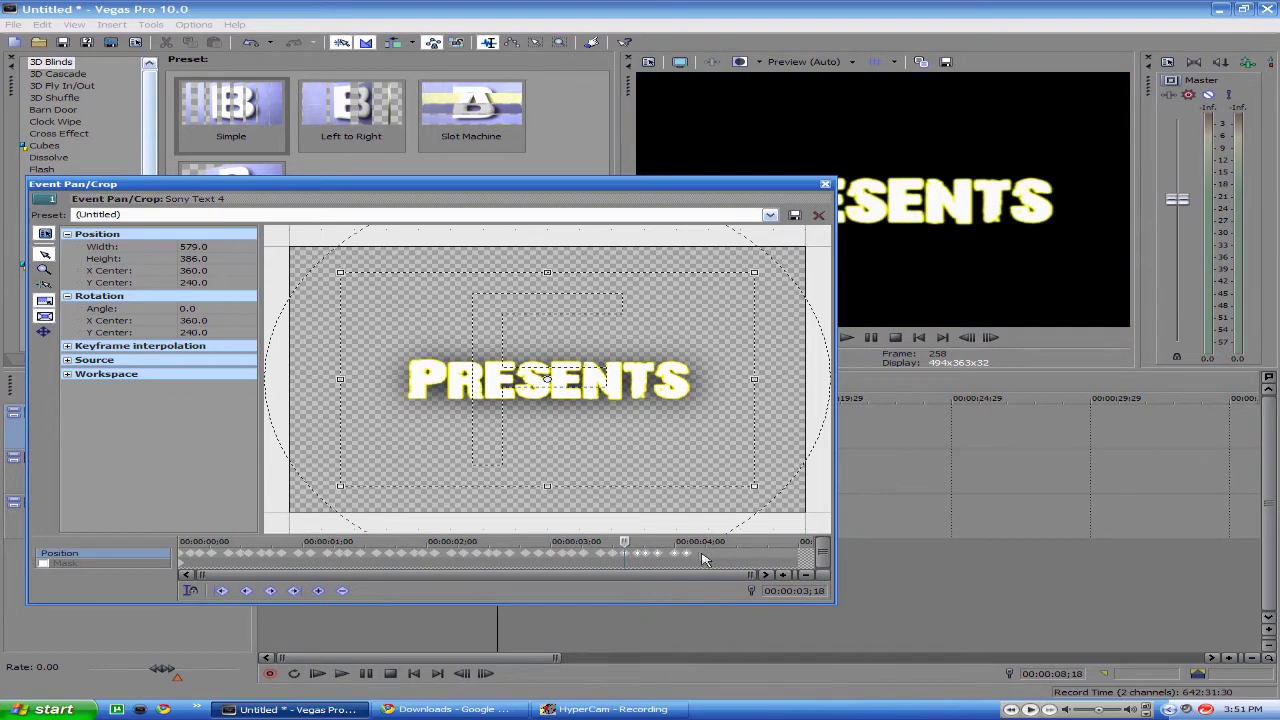
{"action": "left_click", "coordinate": [699, 557]}
{"action": "right_click", "coordinate": [699, 557]}
{"action": "left_click", "coordinate": [722, 588]}
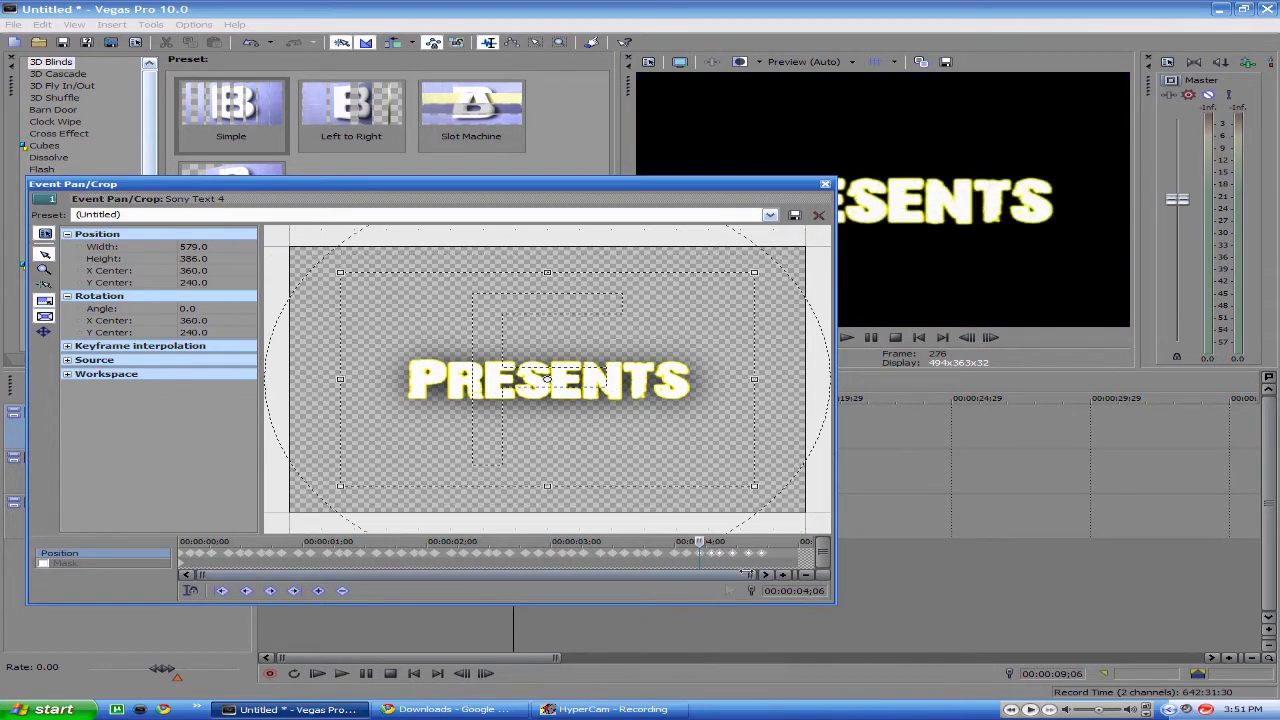
{"action": "left_click", "coordinate": [778, 557]}
{"action": "right_click", "coordinate": [780, 558]}
{"action": "left_click", "coordinate": [801, 589]}
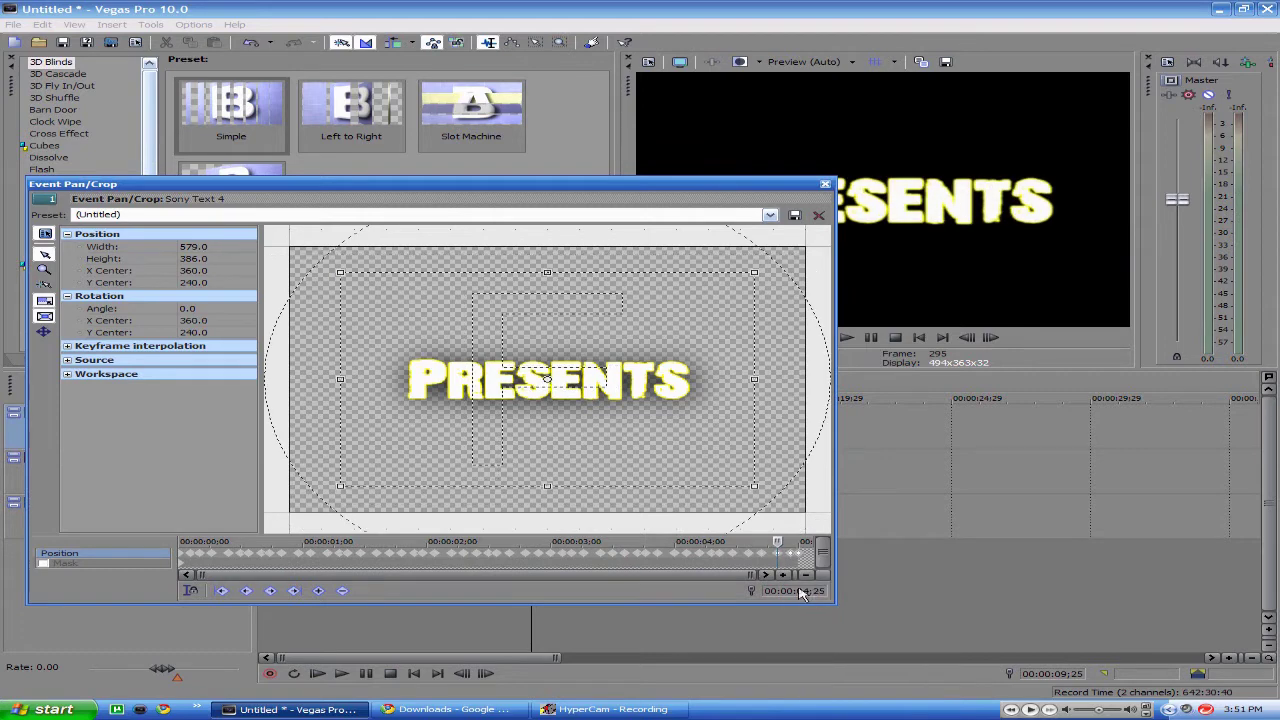
{"action": "left_click", "coordinate": [825, 185]}
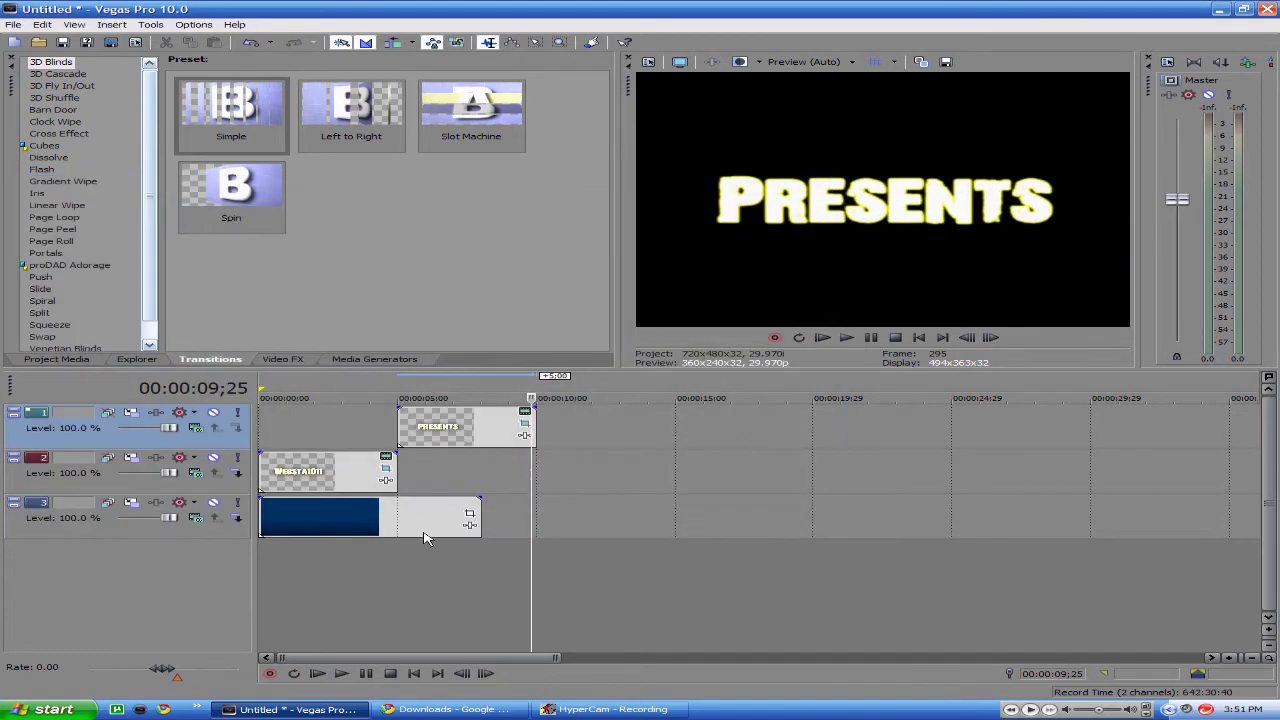
- Preview the intro from 5;00 and from 3;19, then display the Cubes transition's Default preset
{"action": "left_click", "coordinate": [402, 588]}
{"action": "key", "text": "space"}
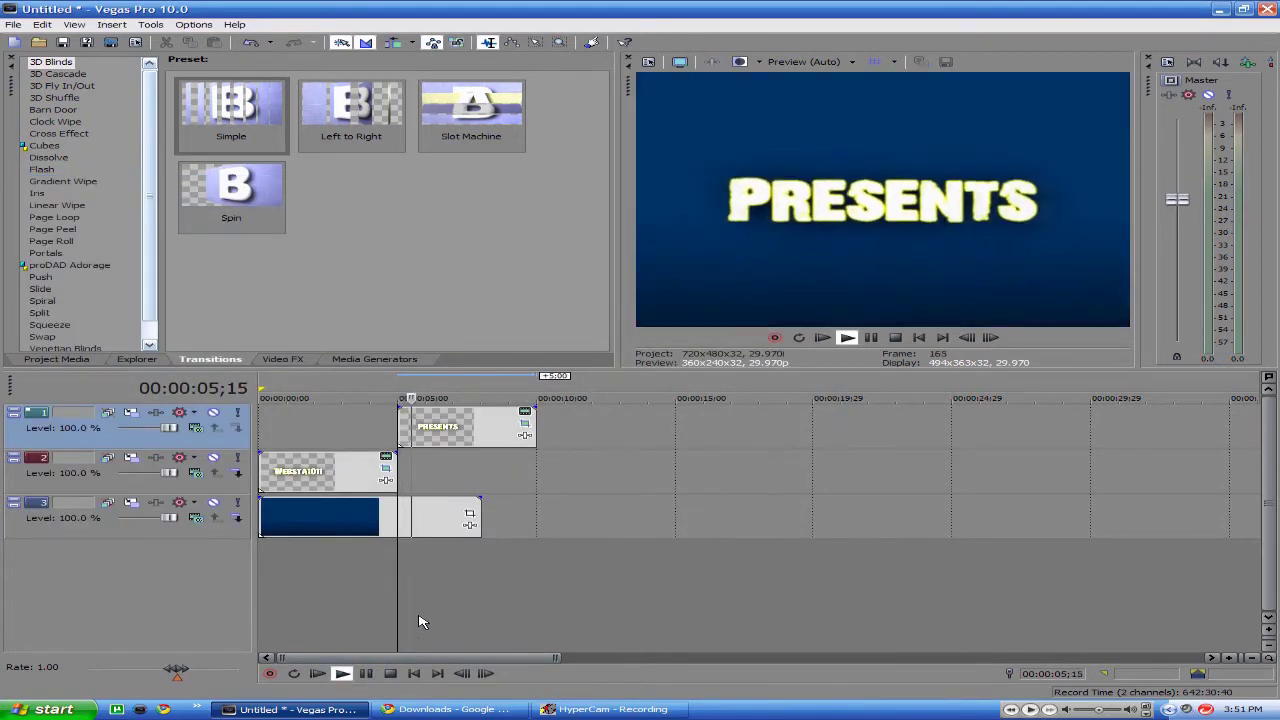
{"action": "key", "text": "space"}
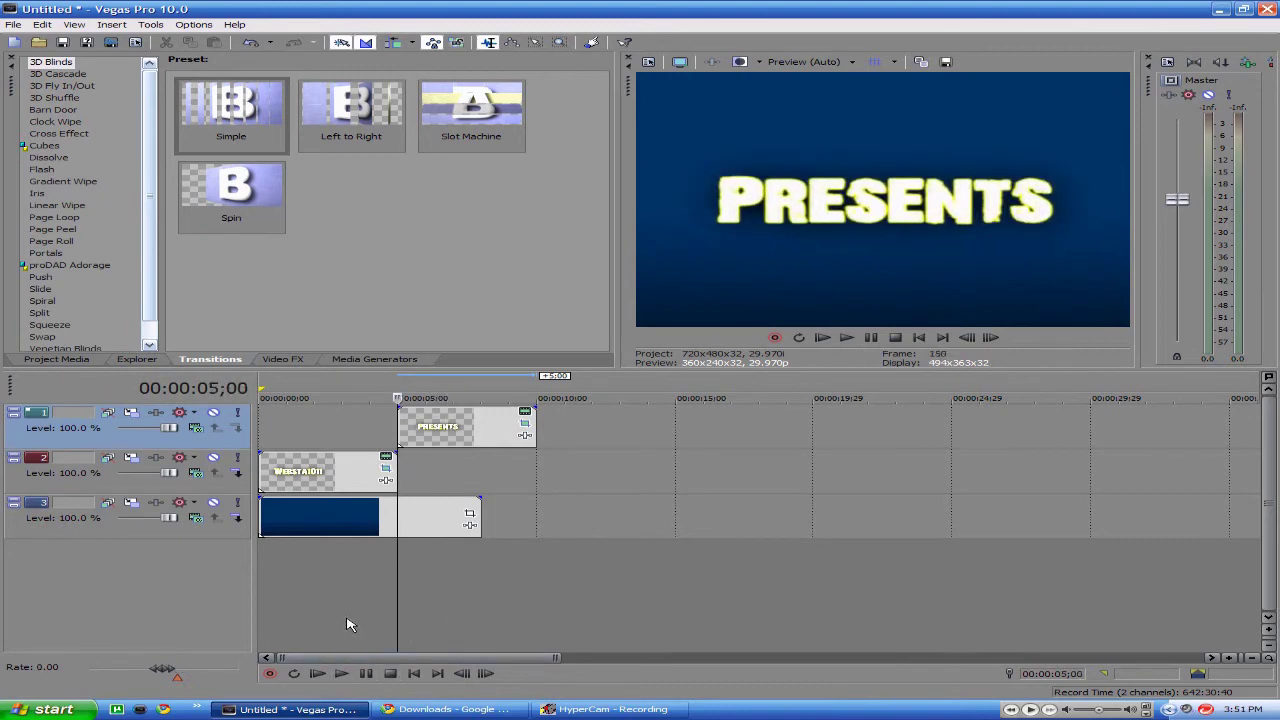
{"action": "left_click", "coordinate": [359, 640]}
{"action": "left_click", "coordinate": [342, 675]}
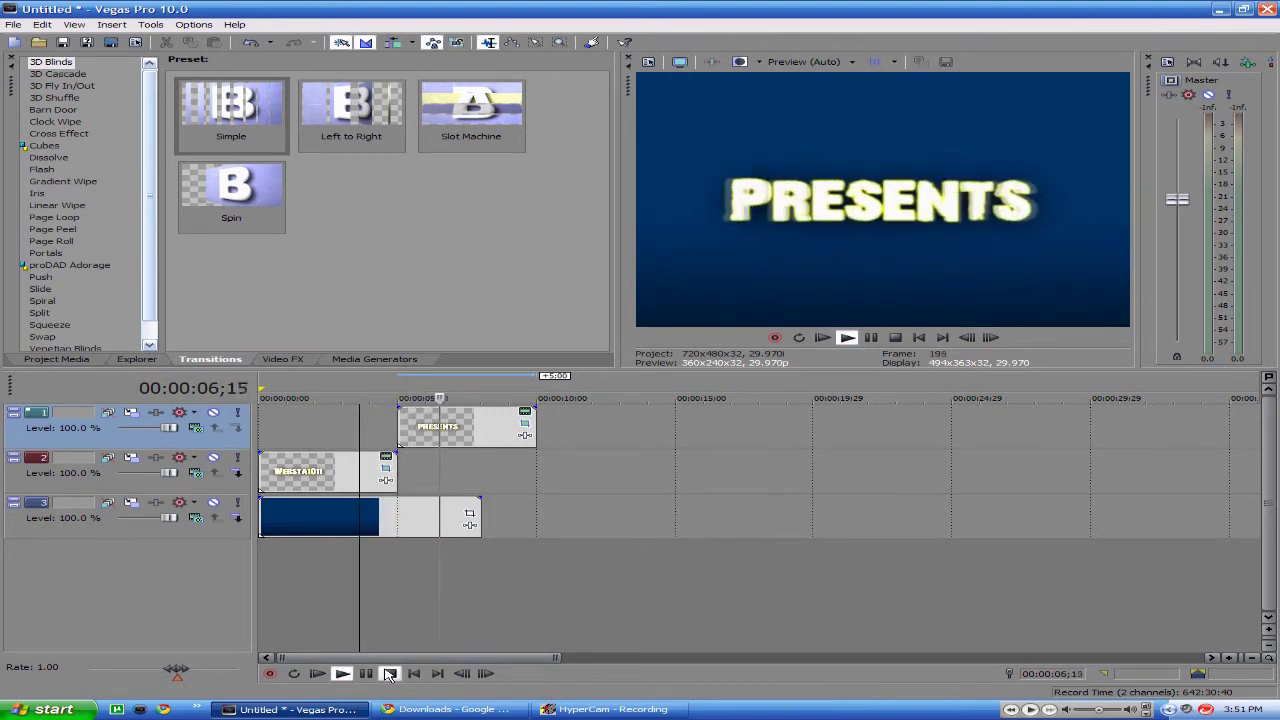
{"action": "key", "text": "space"}
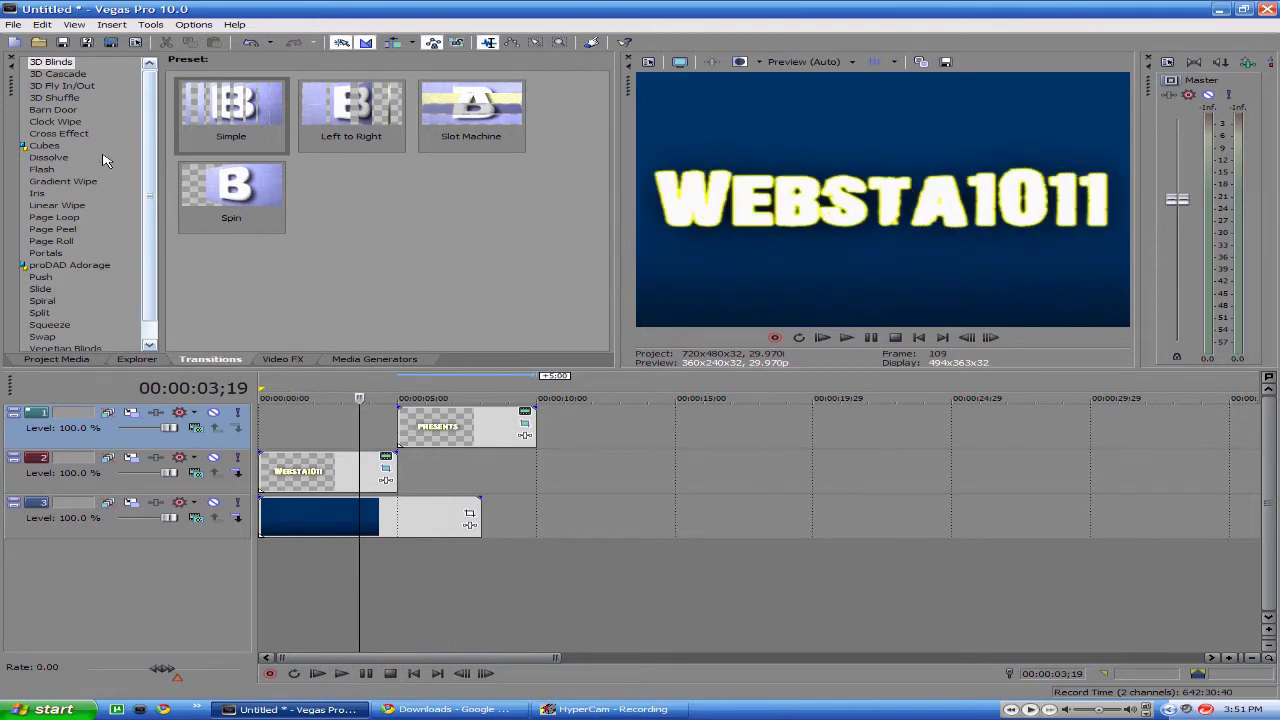
{"action": "left_click", "coordinate": [44, 146]}
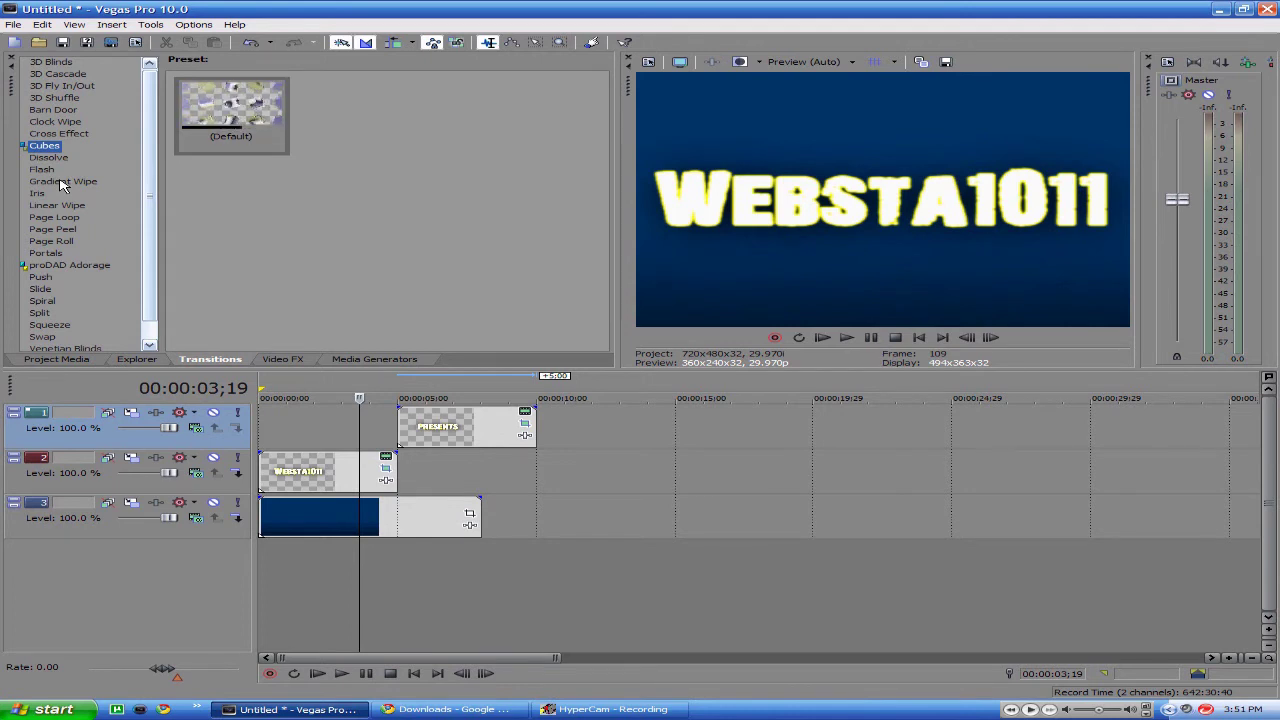
{"action": "left_click", "coordinate": [430, 708]}
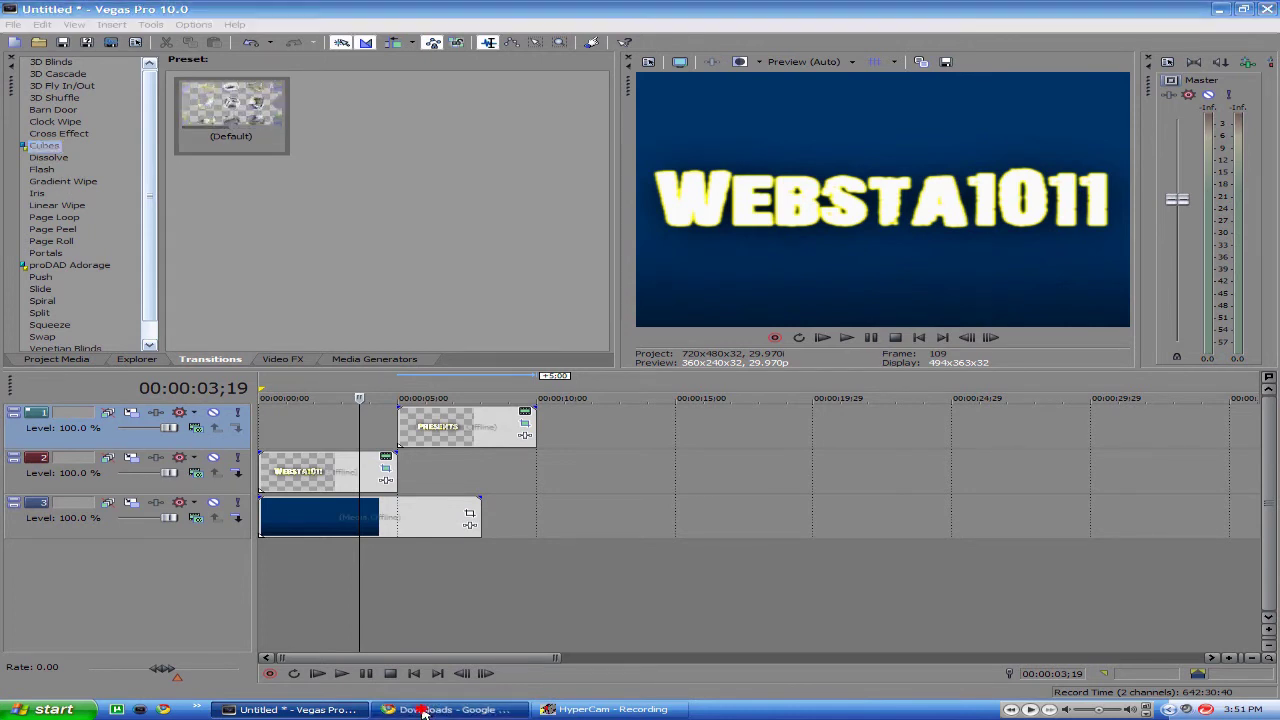
- Close Chrome's Downloads tab, review the SMCubes plugin entry on torley.com, then return to Vegas
{"action": "middle_click", "coordinate": [436, 8]}
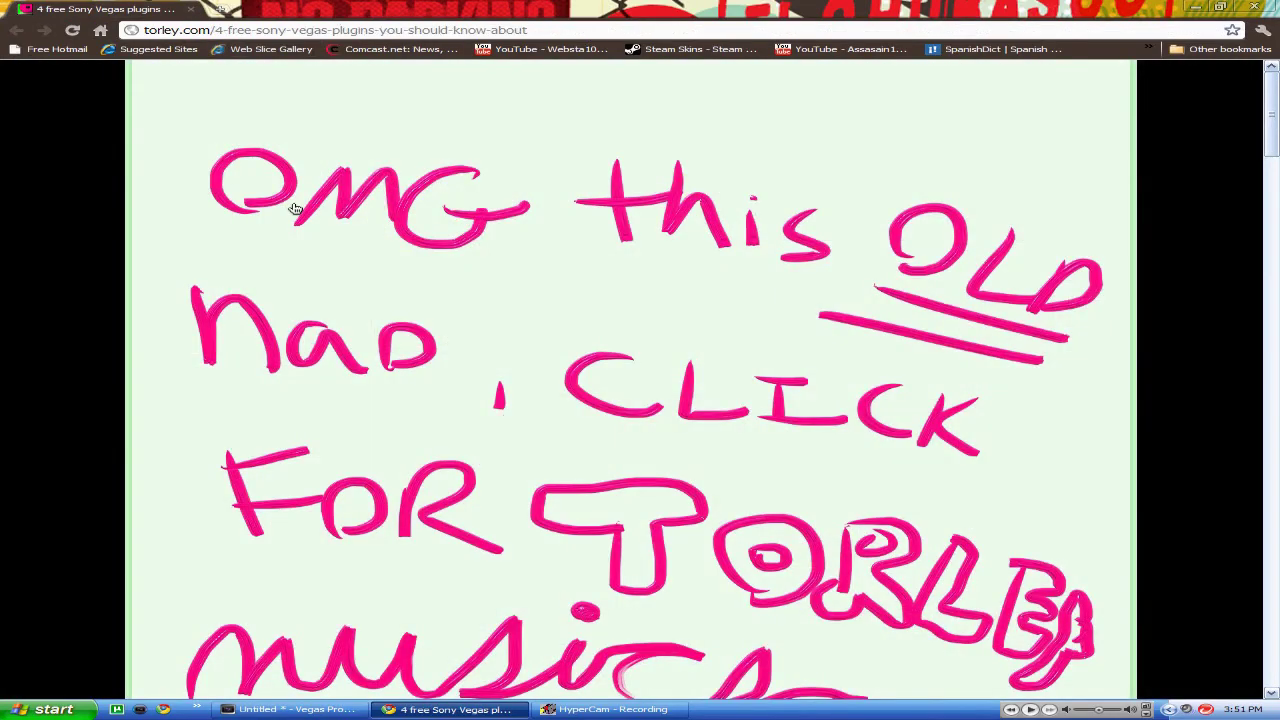
{"action": "left_click_drag", "start_coordinate": [1275, 85], "coordinate": [1275, 341]}
{"action": "left_click_drag", "start_coordinate": [519, 289], "coordinate": [160, 289]}
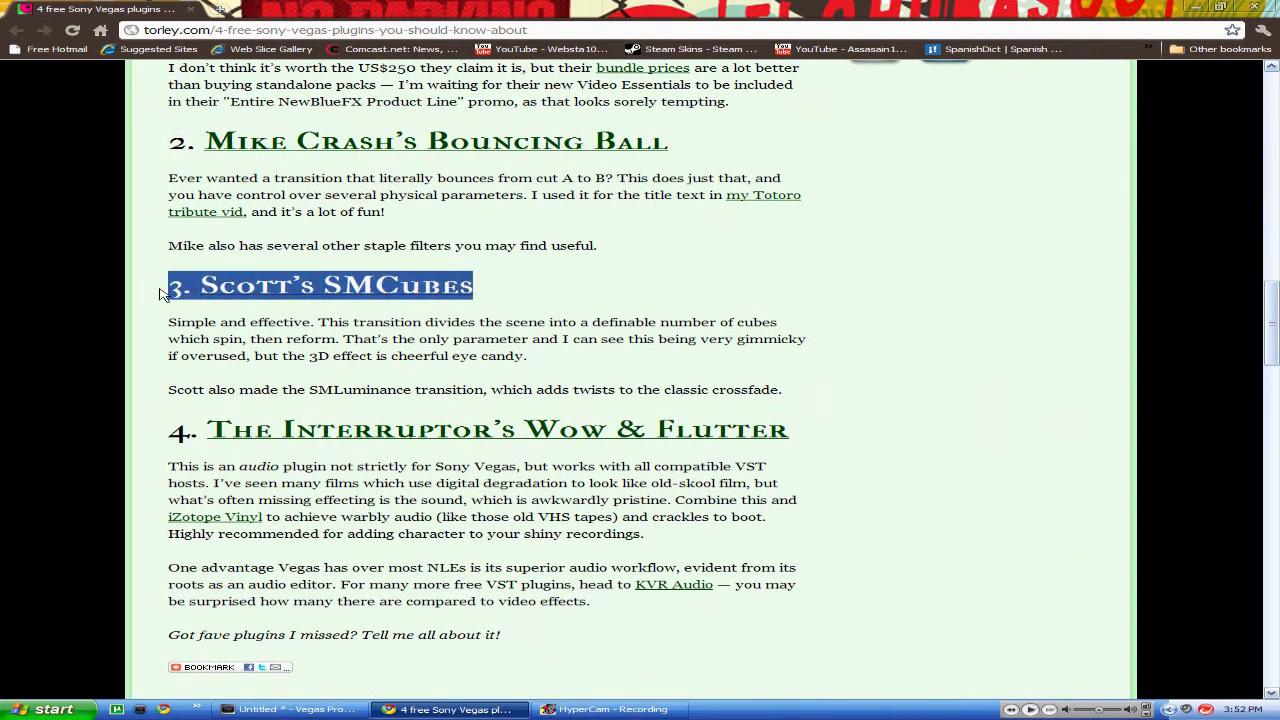
{"action": "left_click", "coordinate": [537, 288]}
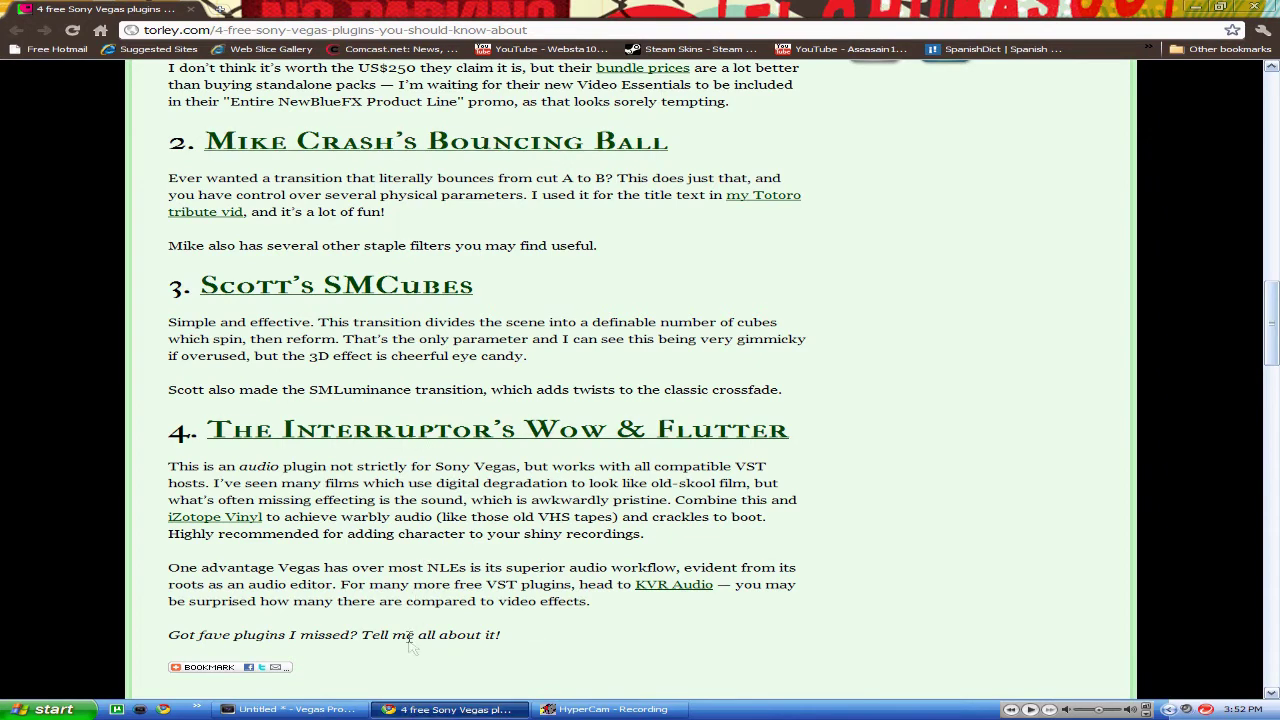
{"action": "left_click", "coordinate": [290, 709]}
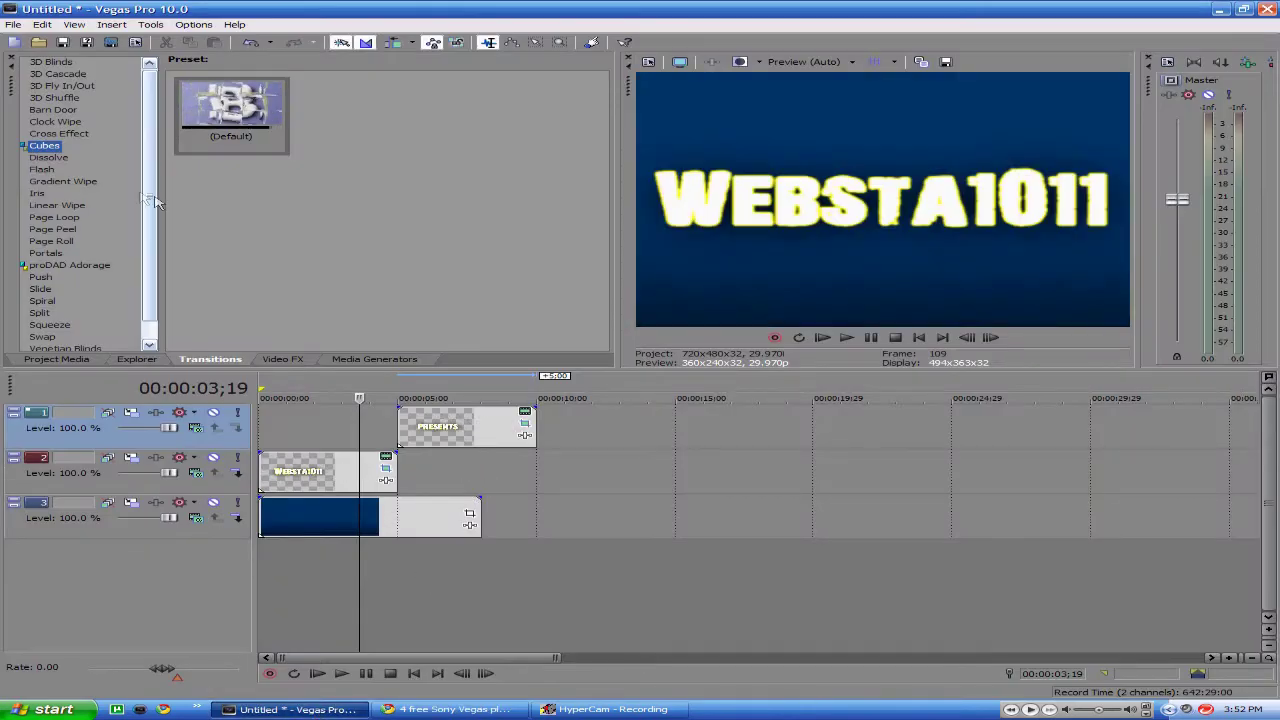
- Add a Cubes Default transition at the end of the WEBSTA1011 clip and preview it
{"action": "left_click", "coordinate": [220, 163]}
{"action": "left_click_drag", "start_coordinate": [220, 163], "coordinate": [395, 463]}
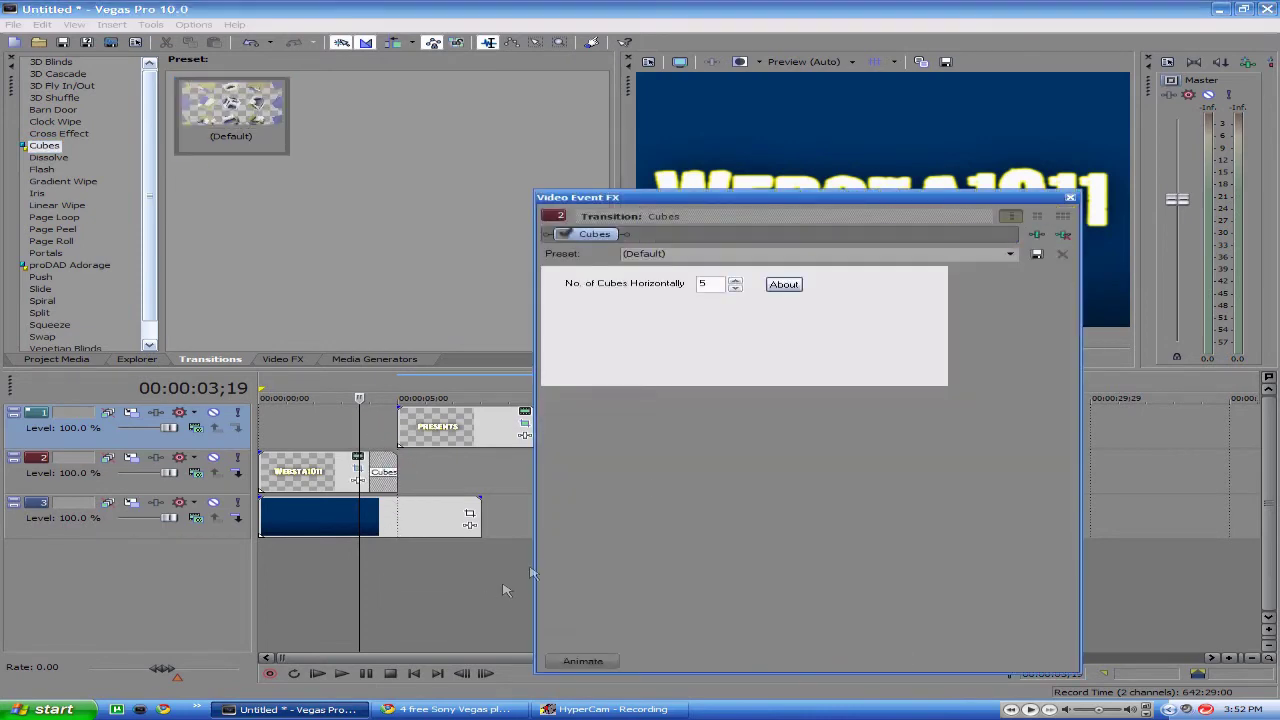
{"action": "left_click", "coordinate": [1070, 200]}
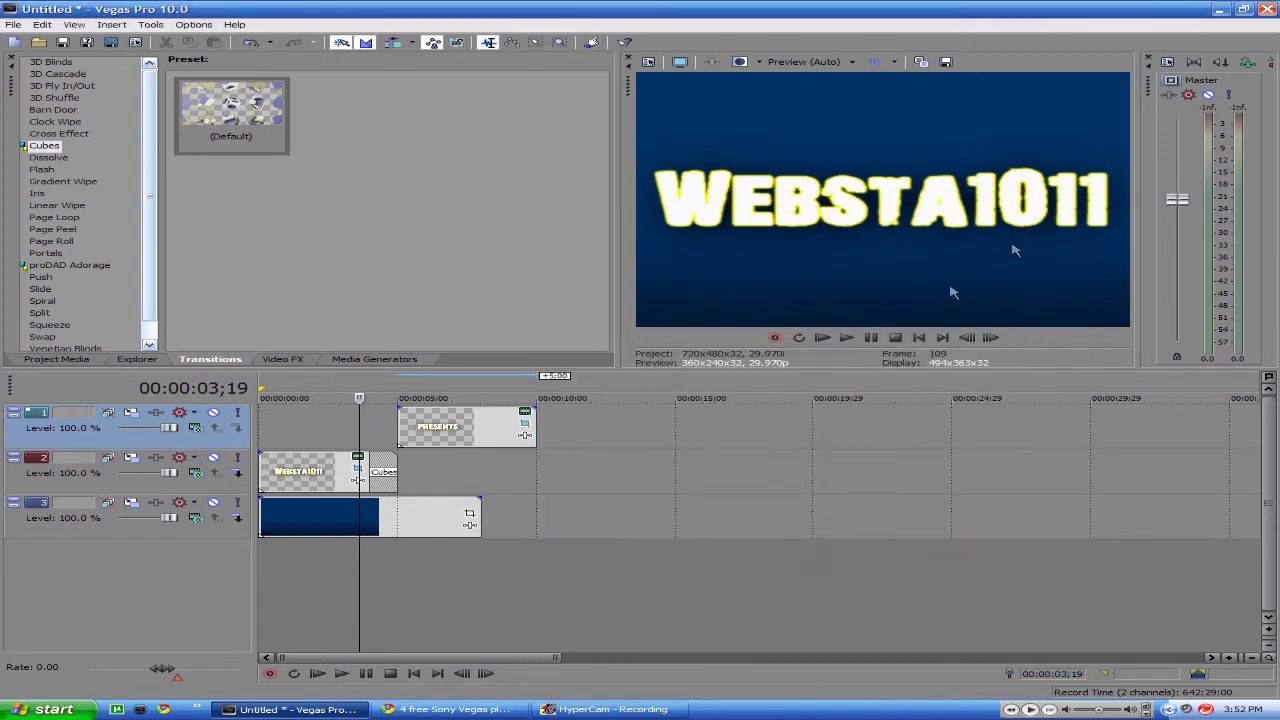
{"action": "left_click", "coordinate": [338, 675]}
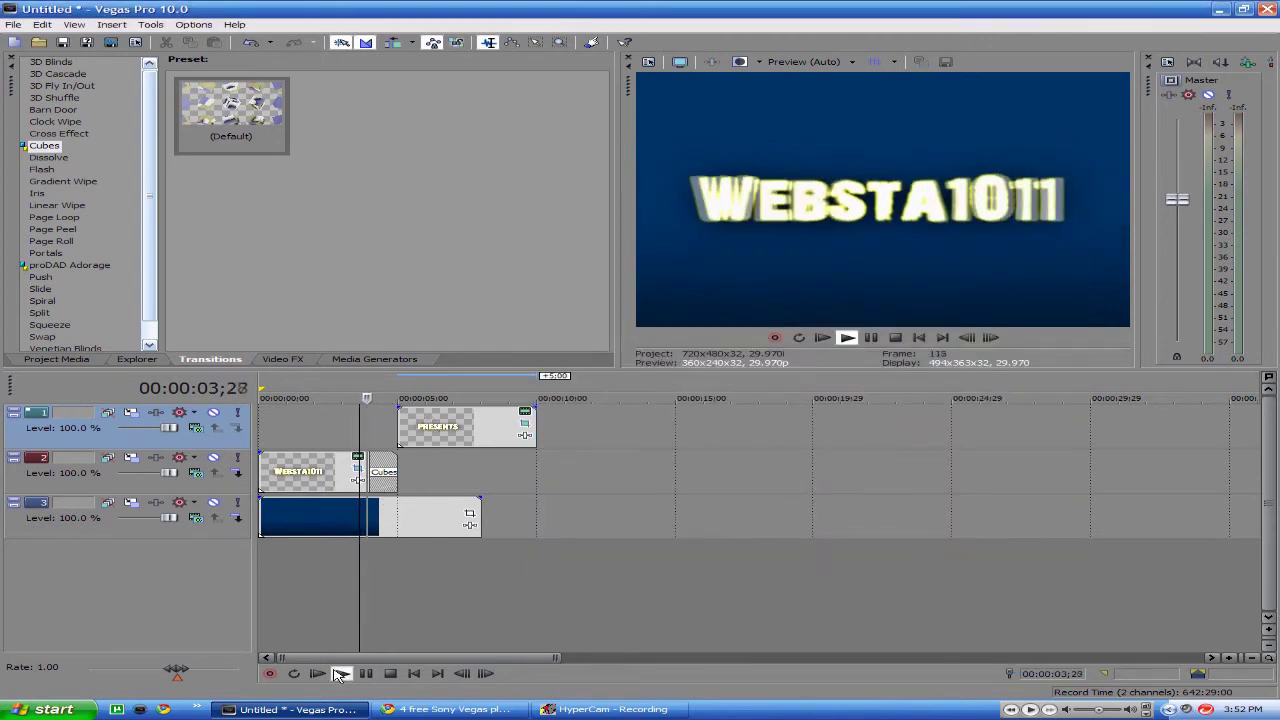
{"action": "left_click", "coordinate": [390, 673]}
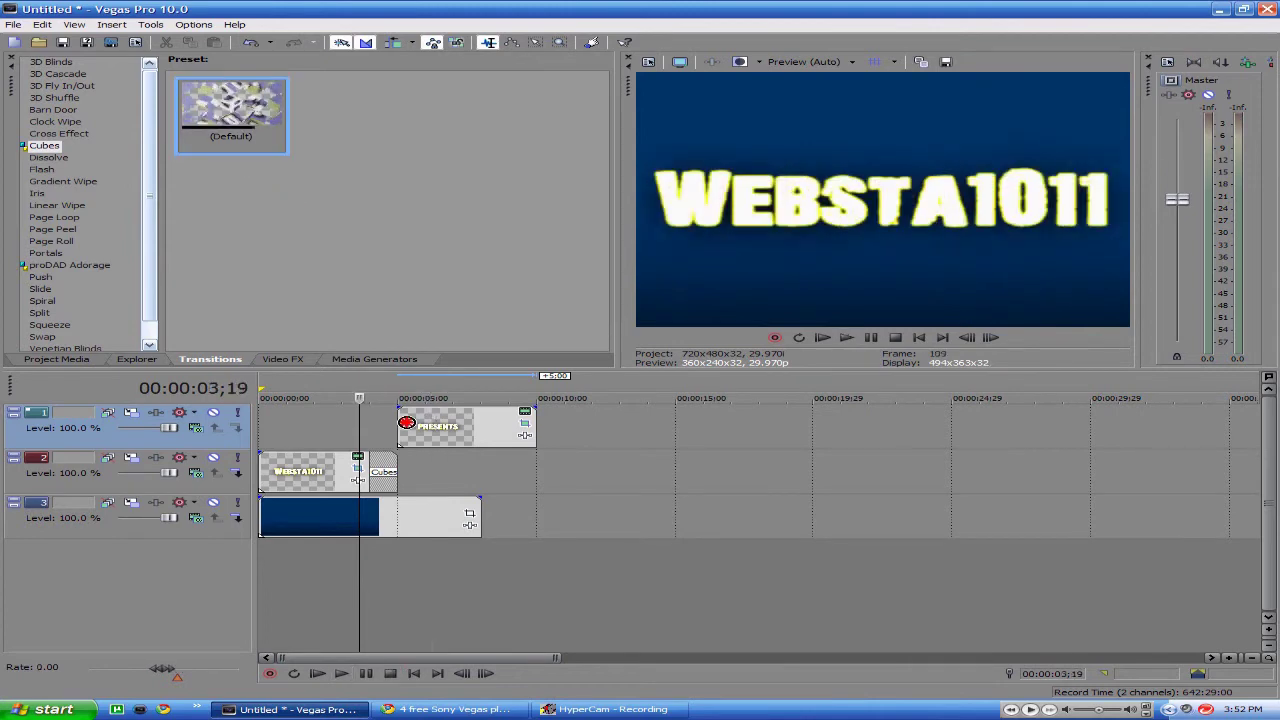
- Add a Cubes transition at the start of the PRESENTS clip and preview again
{"action": "left_click_drag", "start_coordinate": [402, 421], "coordinate": [403, 422]}
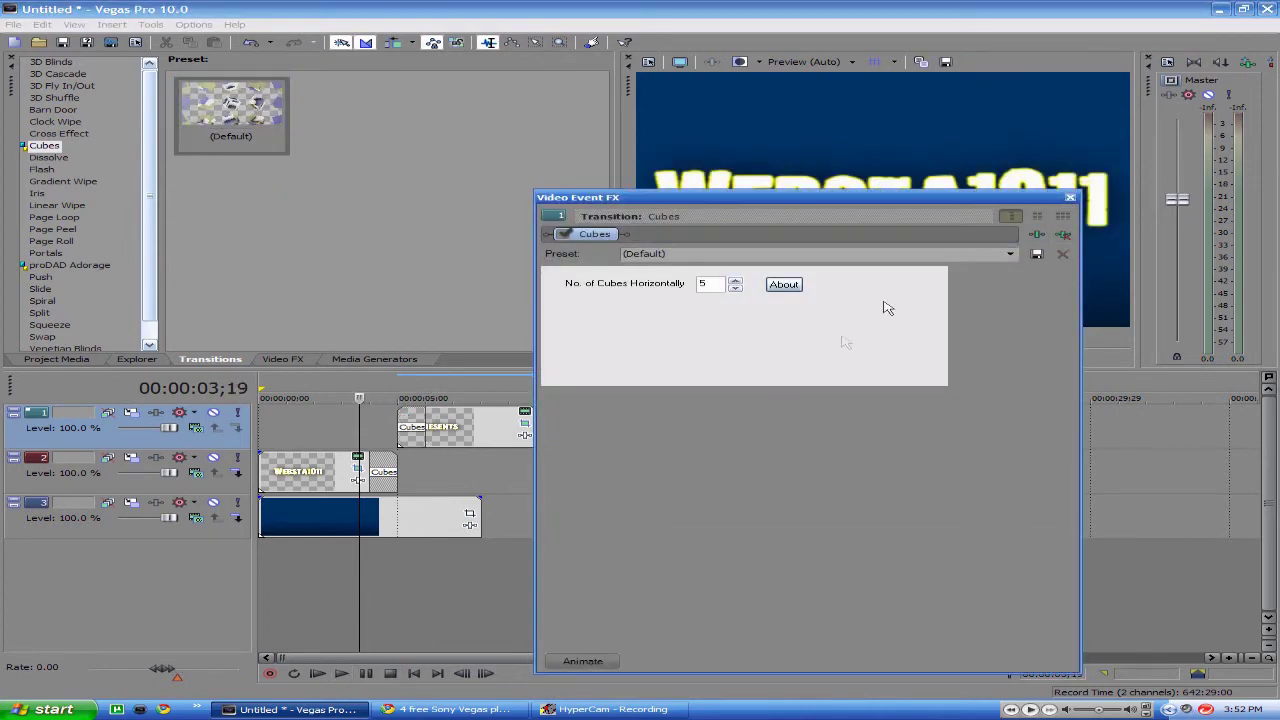
{"action": "left_click", "coordinate": [1069, 197]}
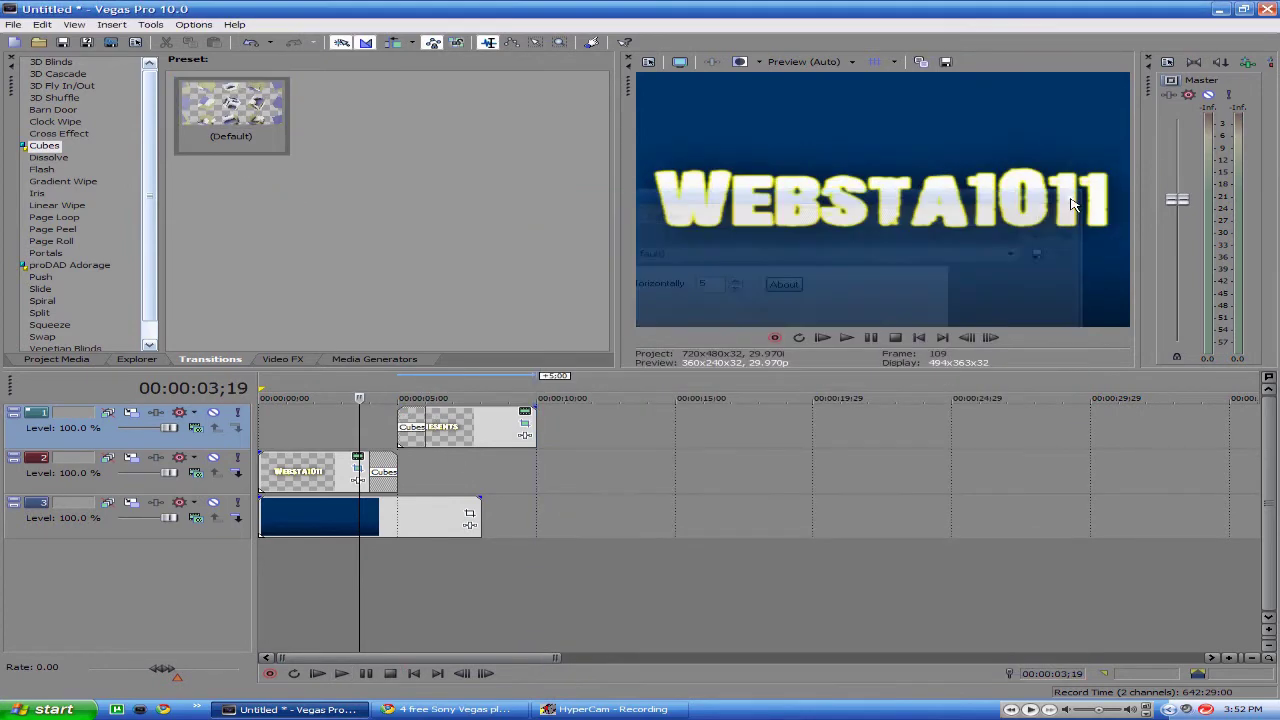
{"action": "left_click", "coordinate": [340, 673]}
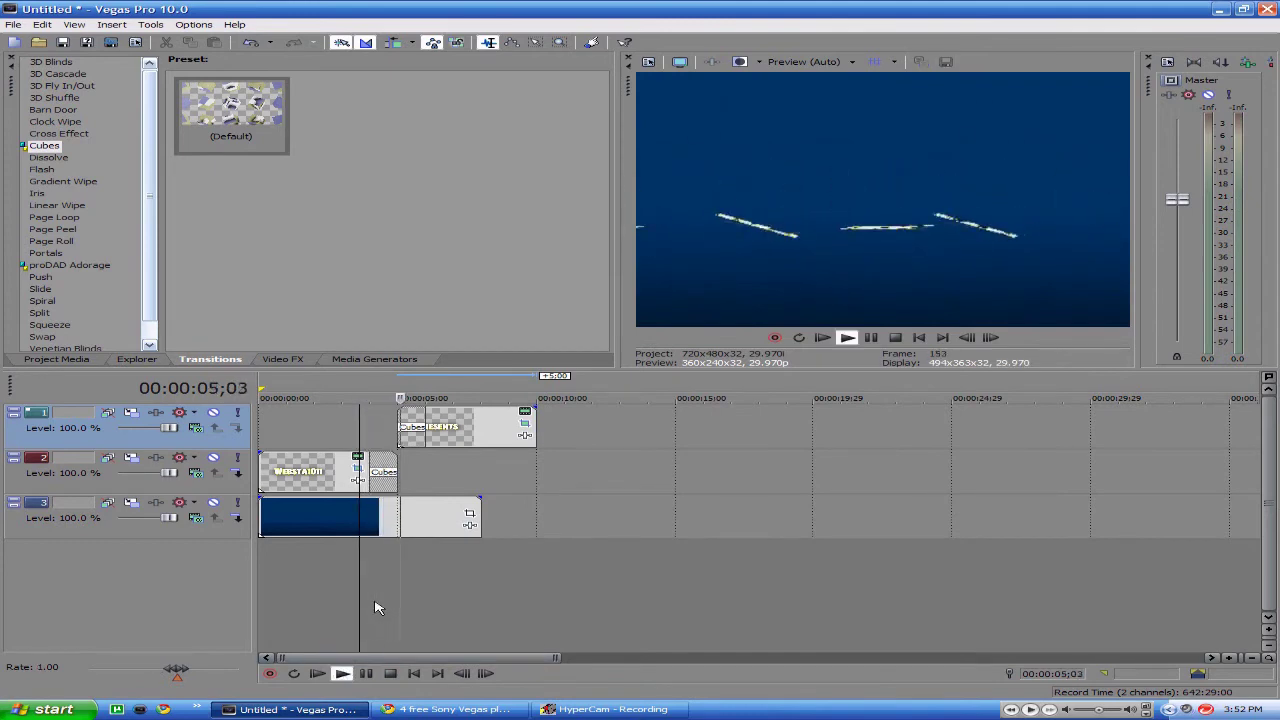
{"action": "left_click", "coordinate": [390, 673]}
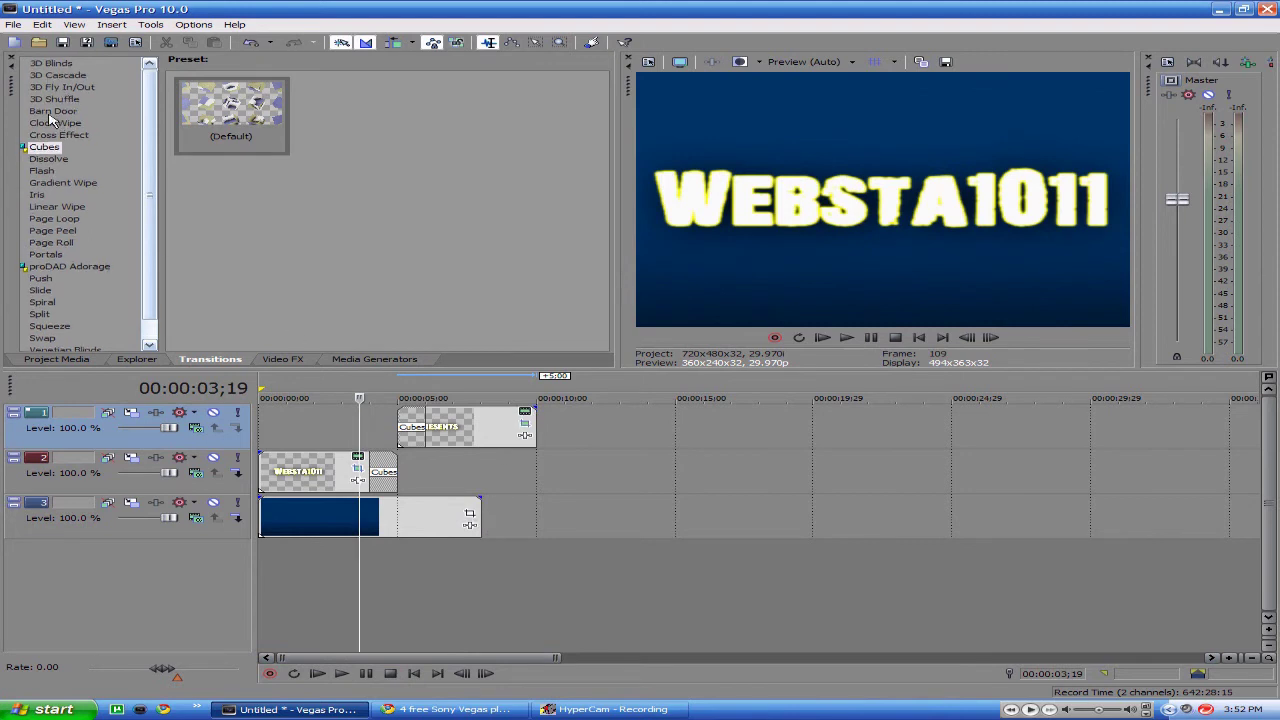
- Add a Hard Flash transition at PRESENTS' end with horizontal diffusion 1.0000
{"action": "left_click", "coordinate": [45, 171]}
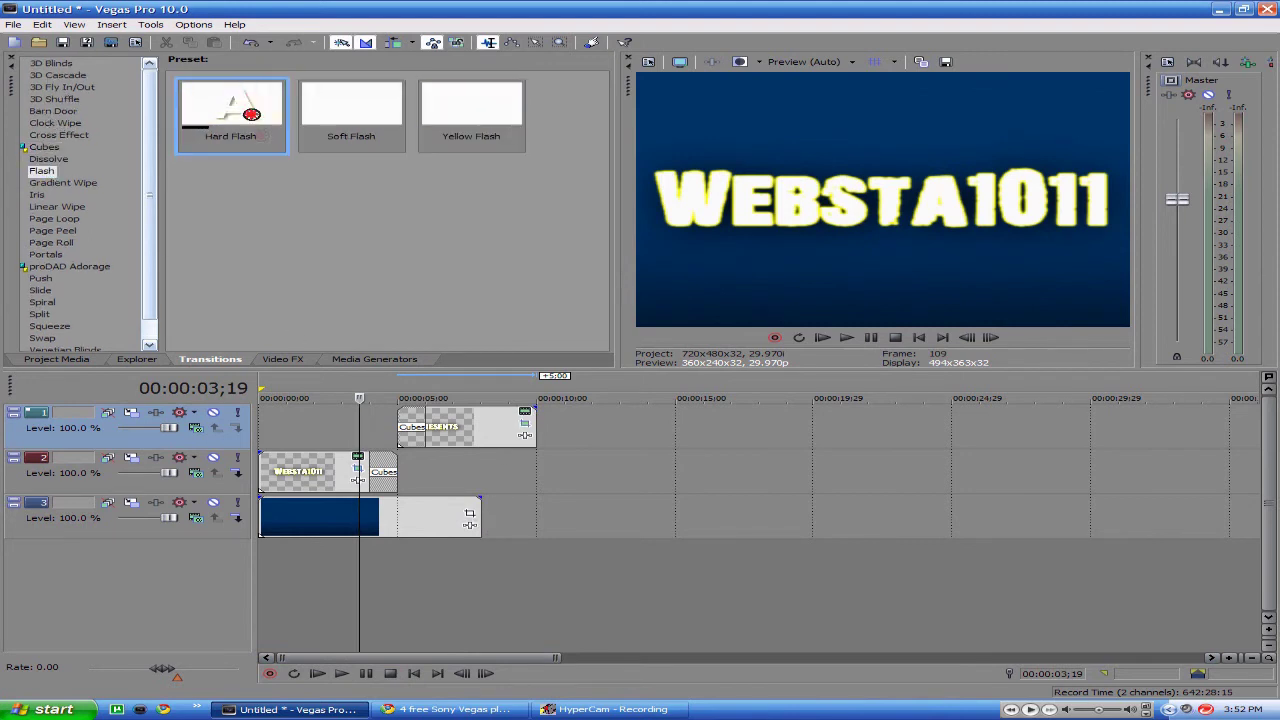
{"action": "left_click_drag", "start_coordinate": [524, 432], "coordinate": [528, 423]}
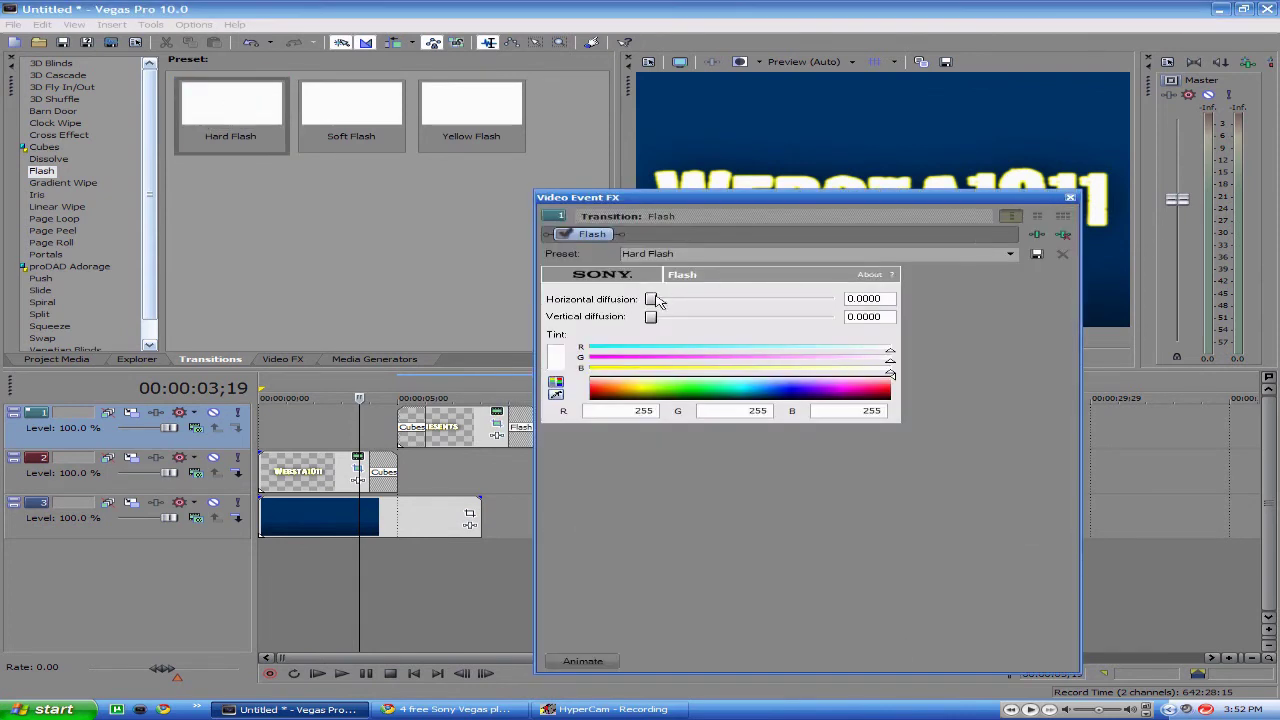
{"action": "left_click_drag", "start_coordinate": [667, 301], "coordinate": [842, 306]}
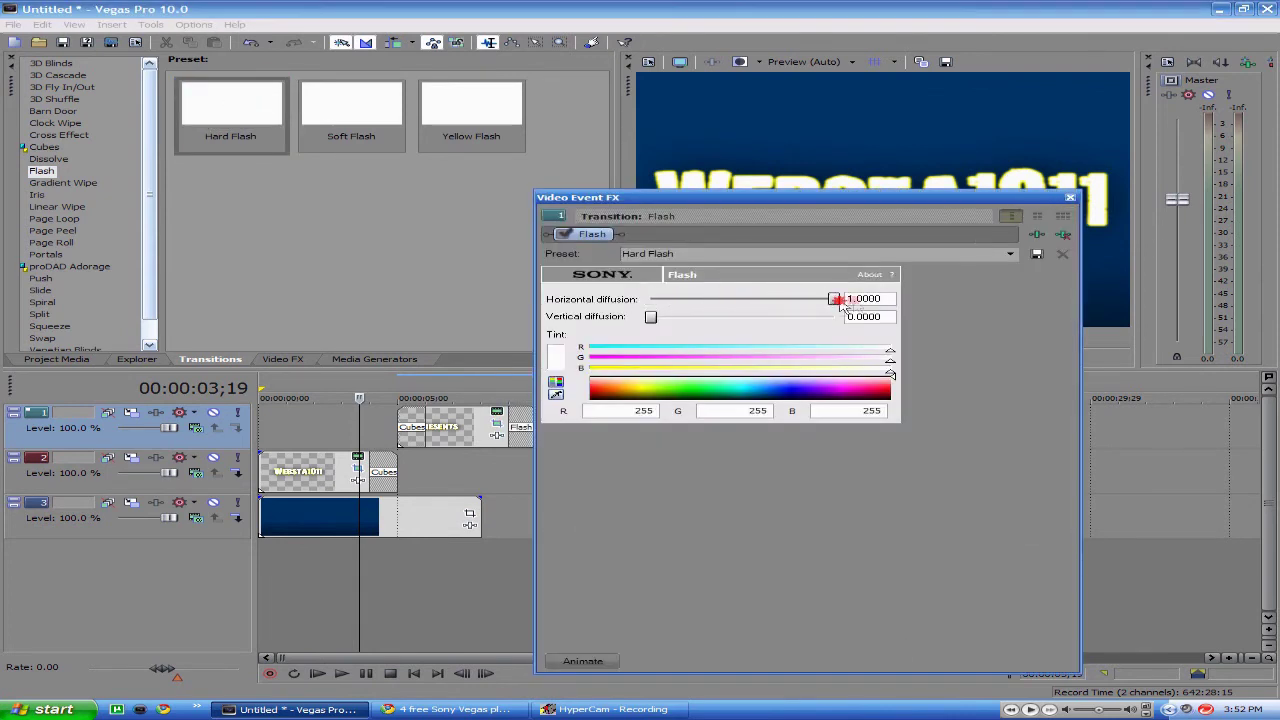
{"action": "left_click", "coordinate": [1070, 197]}
- Play the intro from the start and stretch the blue background to PRESENTS' end
{"action": "left_click", "coordinate": [437, 673]}
{"action": "left_click", "coordinate": [413, 673]}
{"action": "left_click", "coordinate": [341, 673]}
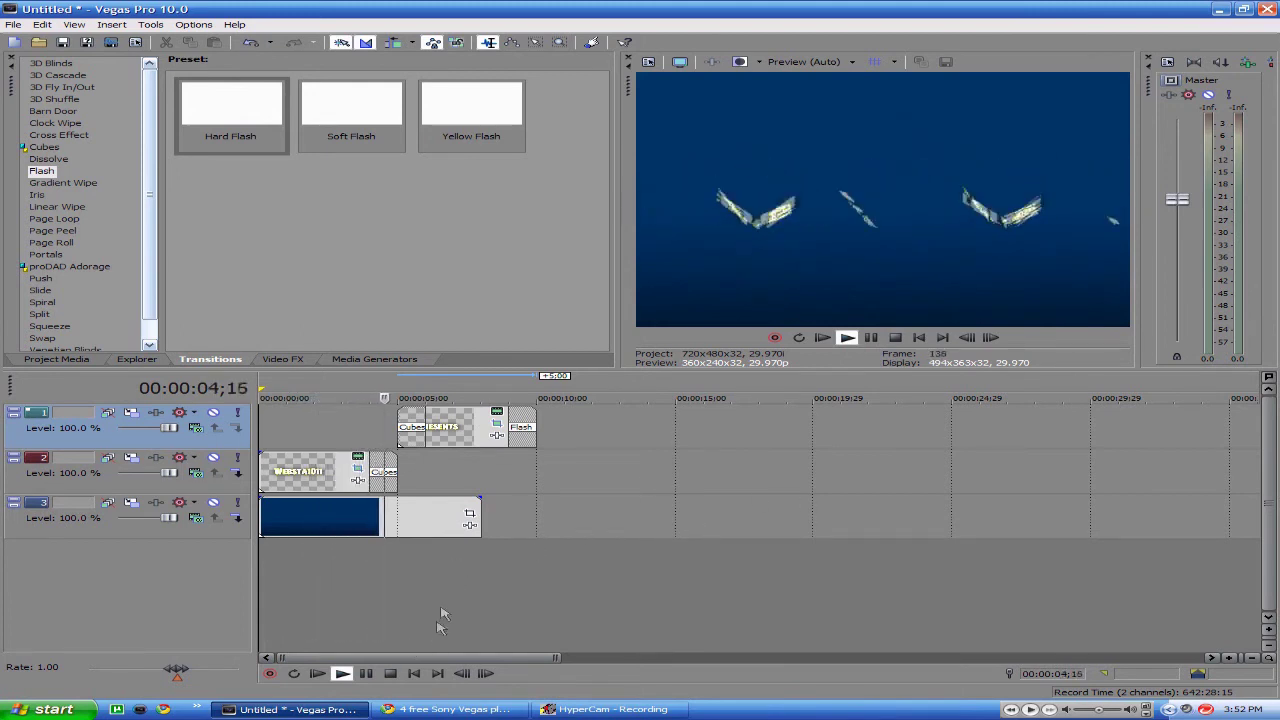
{"action": "left_click_drag", "start_coordinate": [480, 515], "coordinate": [536, 515]}
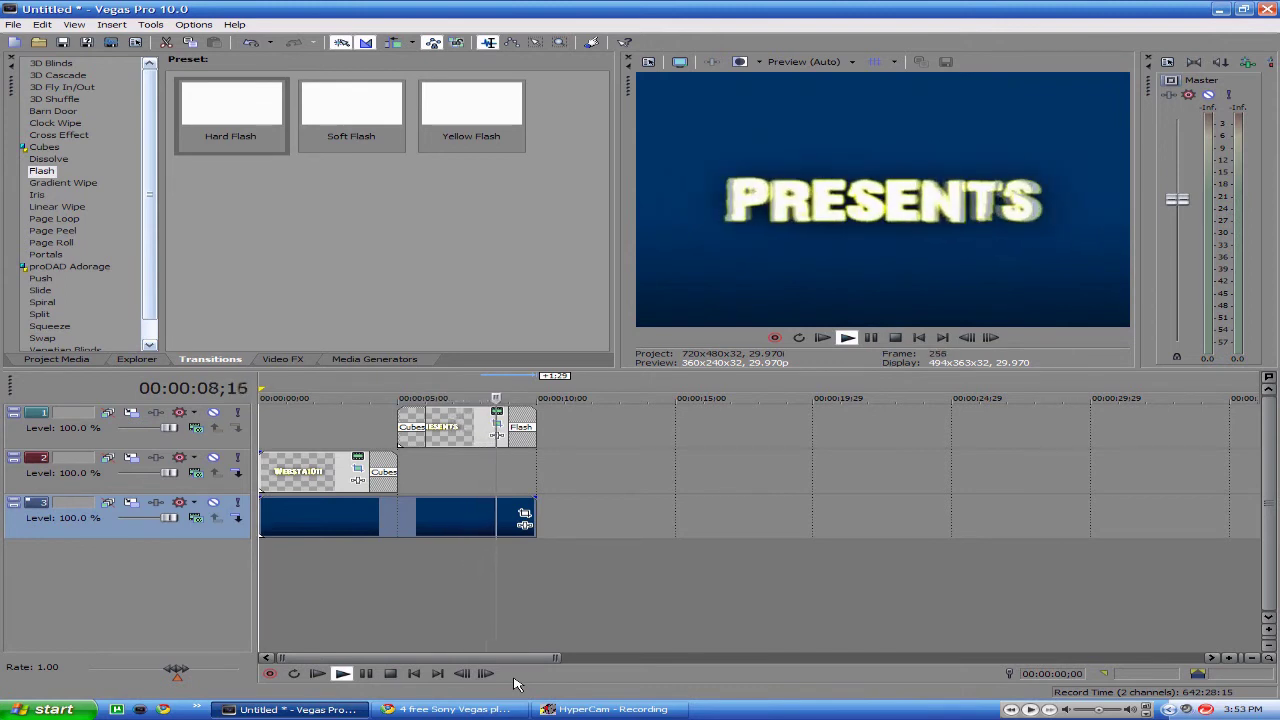
{"action": "left_click", "coordinate": [368, 674]}
- Rewind to the start and show the Levels effect presets, such as Brighten and Darken, in Video FX
{"action": "left_click", "coordinate": [414, 673]}
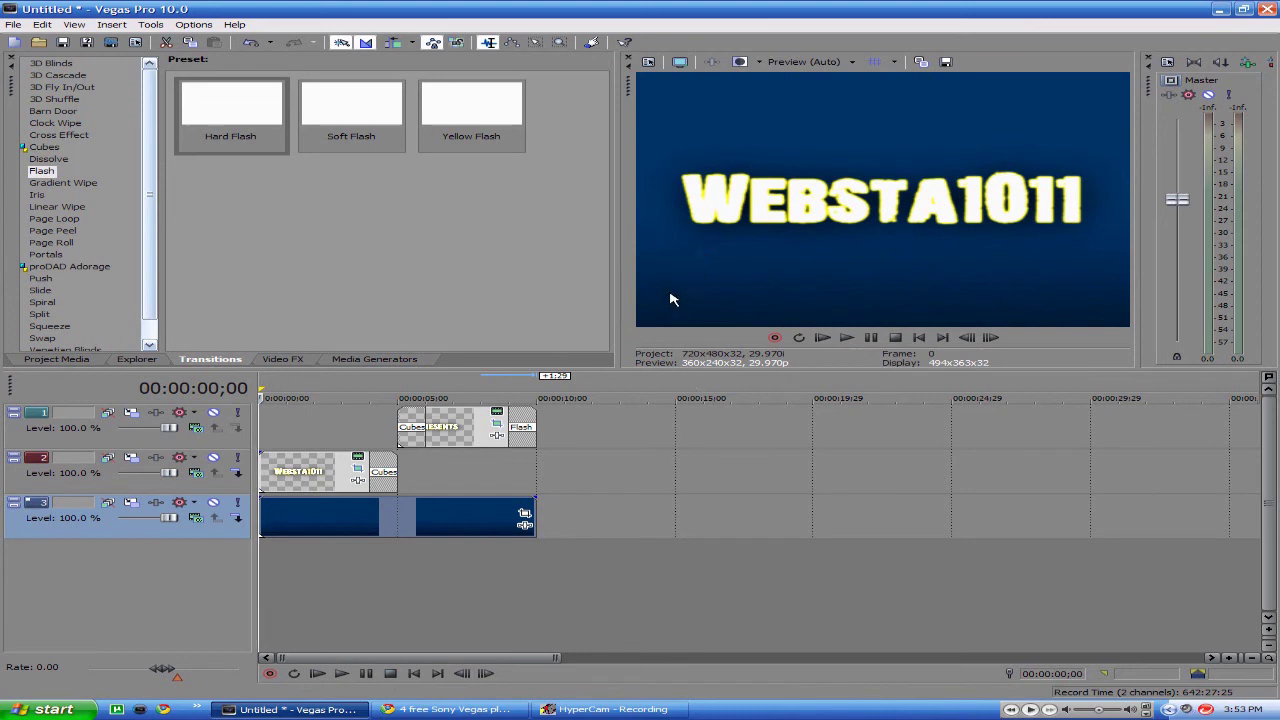
{"action": "left_click", "coordinate": [283, 362]}
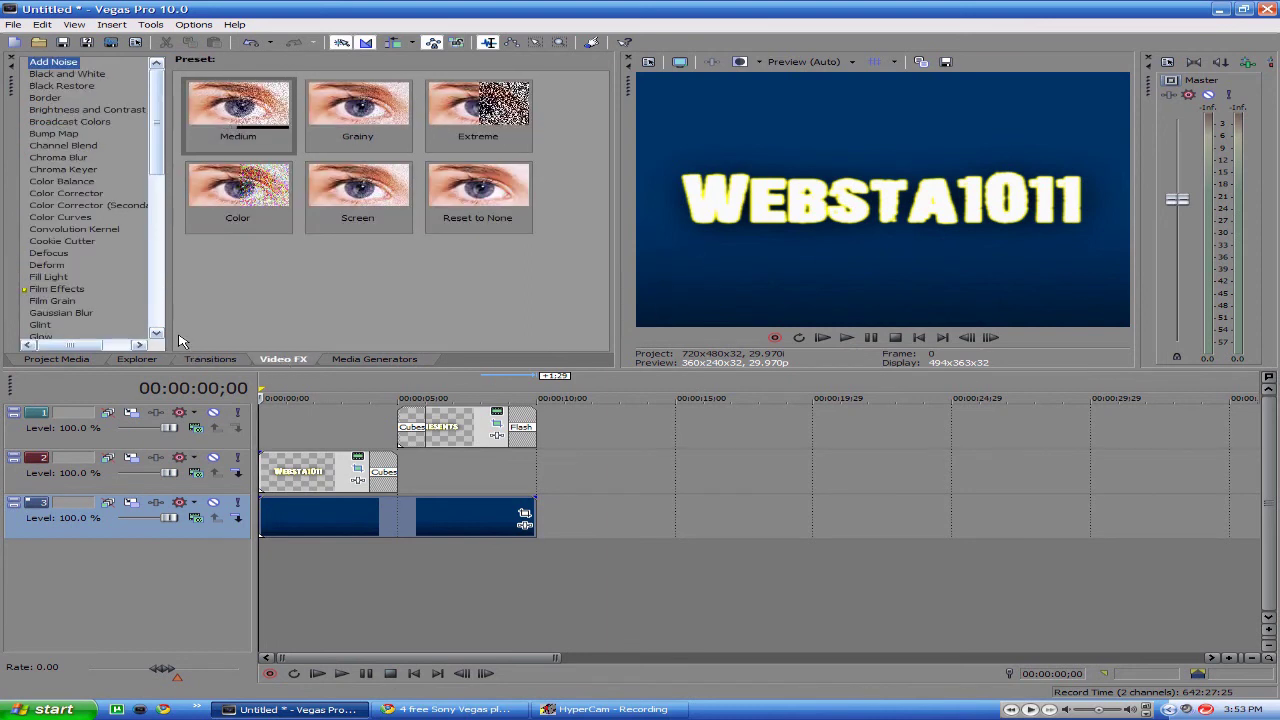
{"action": "scroll", "coordinate": [80, 250], "scroll_direction": "down", "scroll_amount": 3}
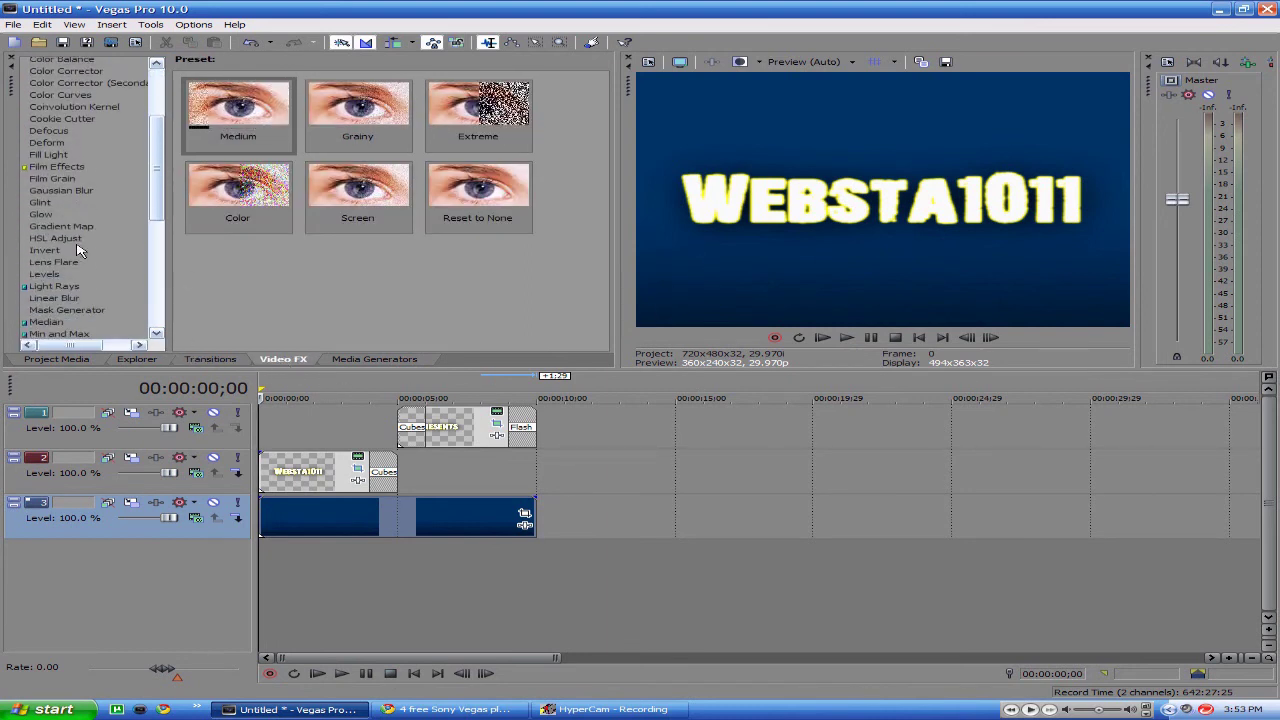
{"action": "left_click", "coordinate": [46, 276]}
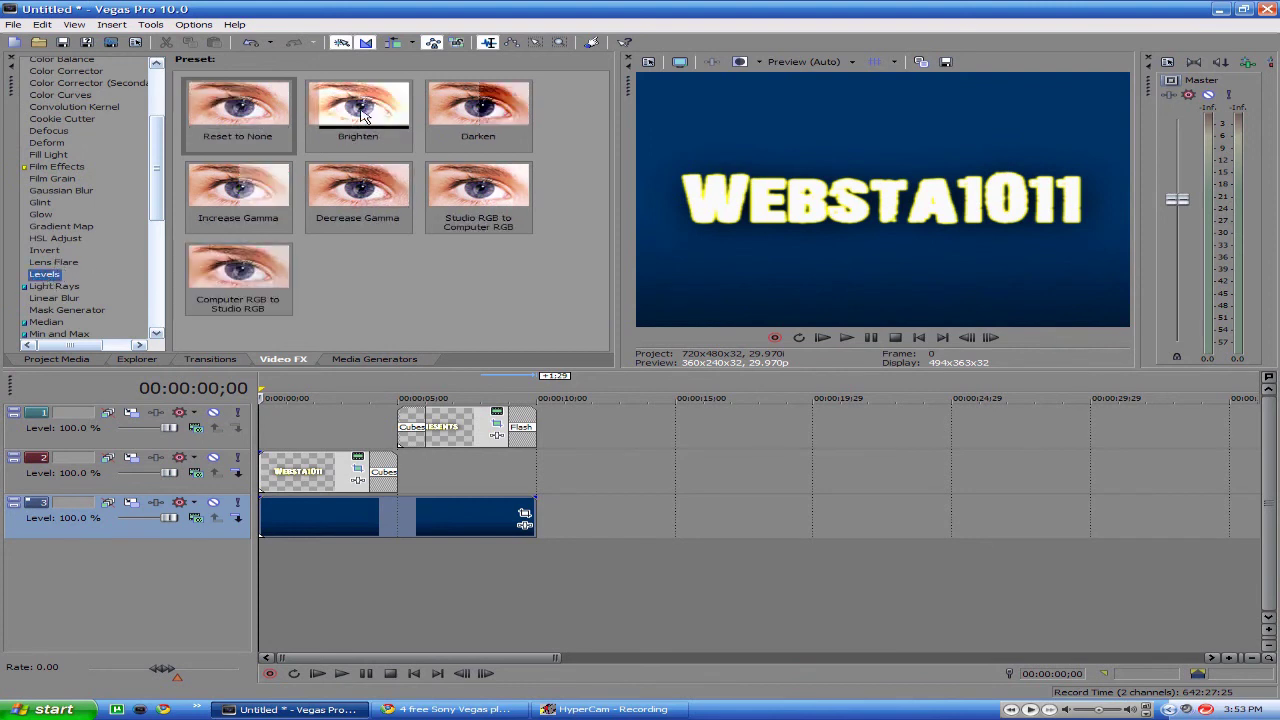